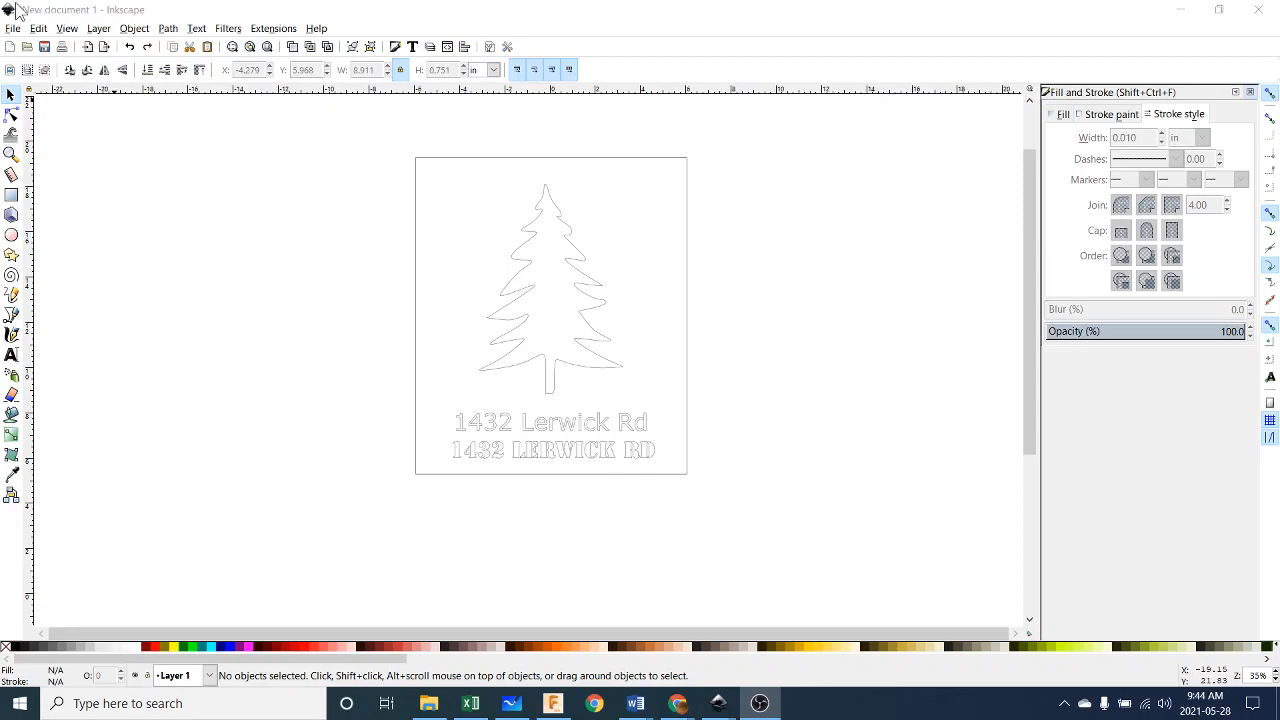
# Step: Save the sign drawing in the Documents folder as CNC Sign Tutorial in Inkscape SVG format
pyautogui.click(1029, 329)
pyautogui.moveTo(1029, 336); pyautogui.dragTo(968, 305)
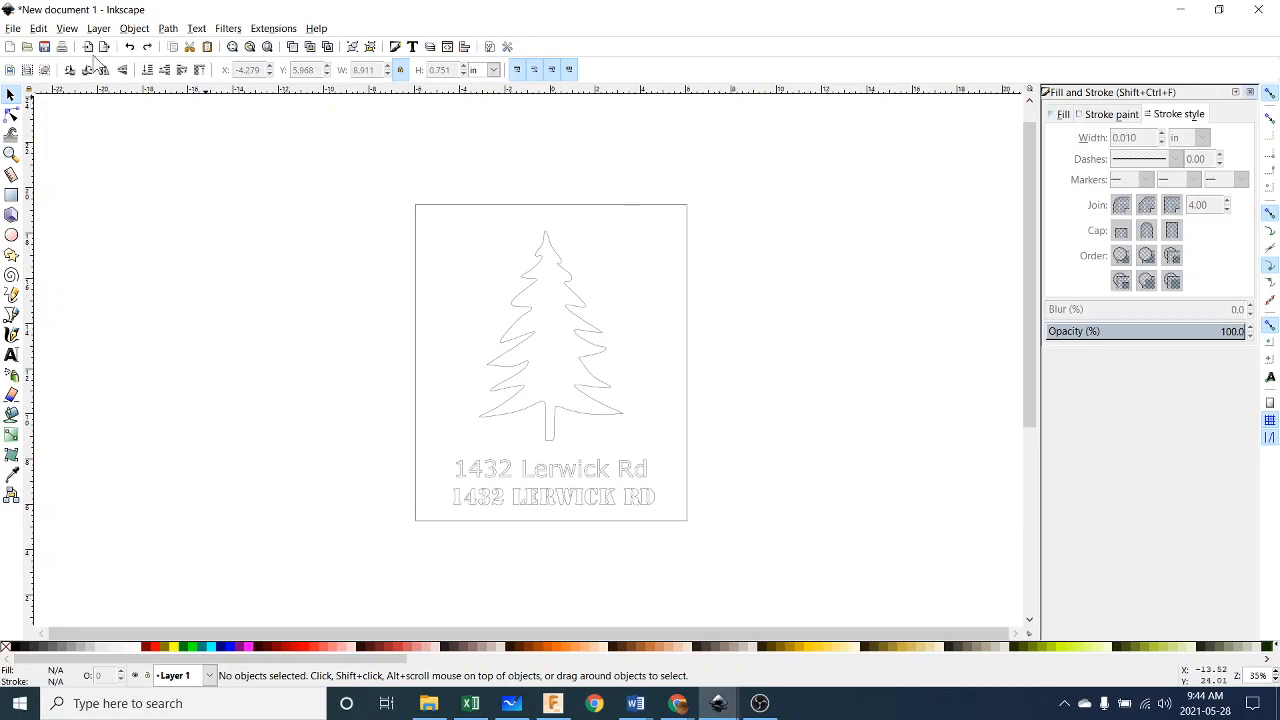
pyautogui.click(13, 29)
pyautogui.click(47, 127)
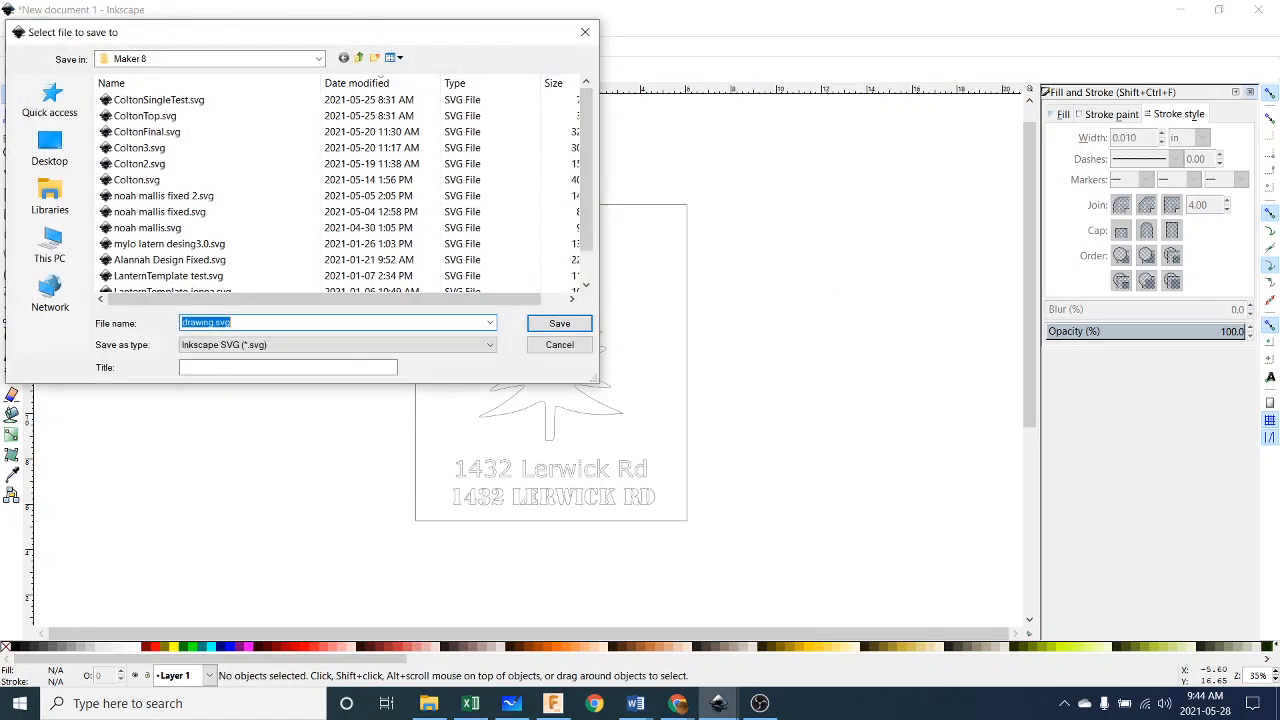
pyautogui.click(316, 60)
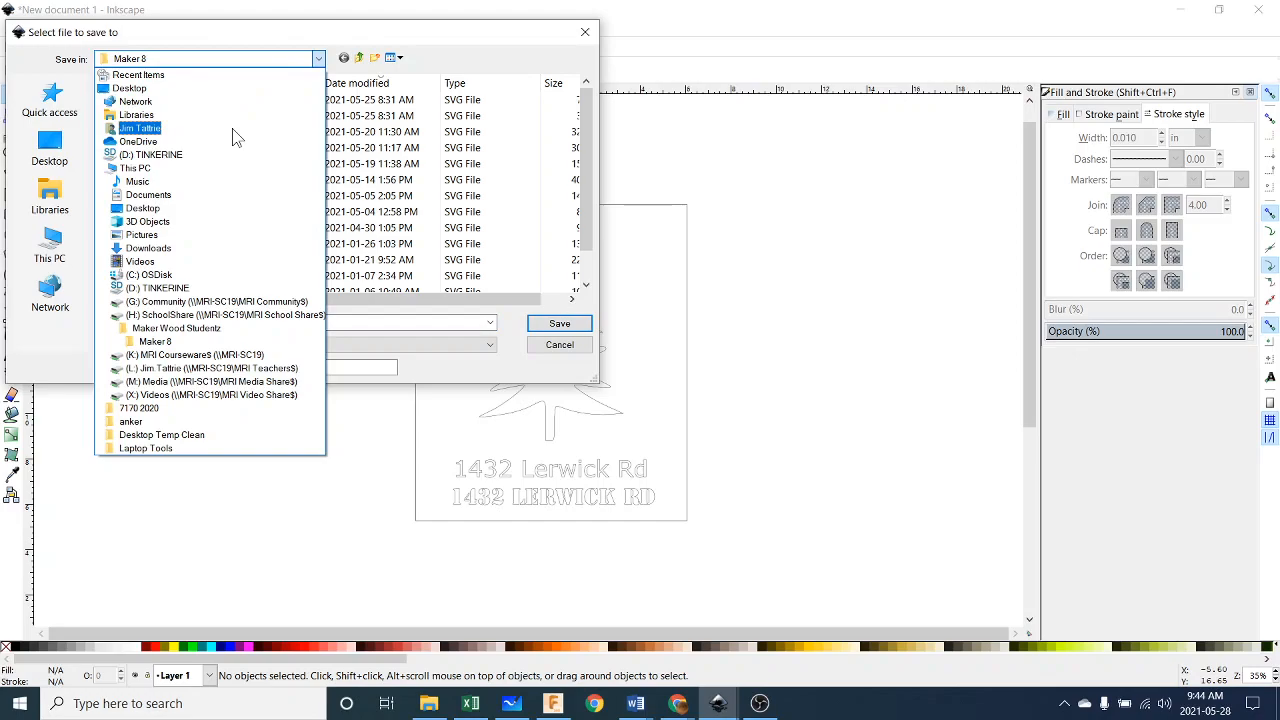
pyautogui.click(226, 196)
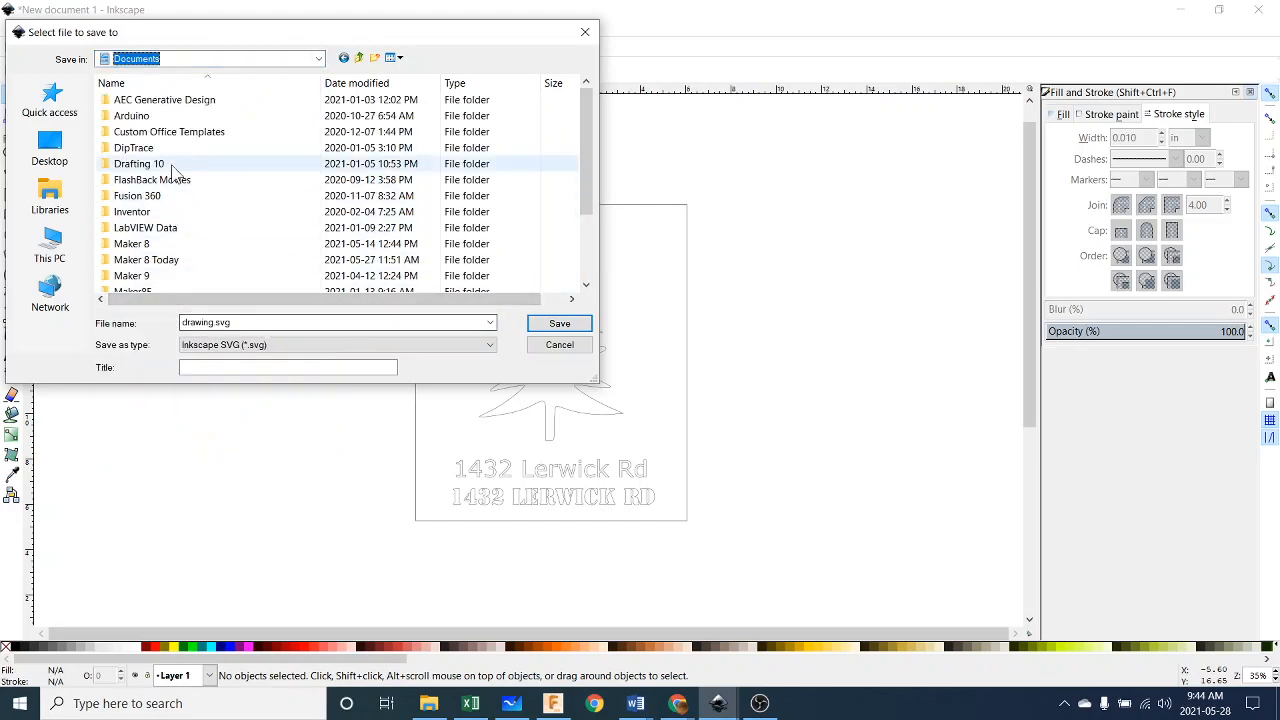
pyautogui.scroll(-2, 171, 166)
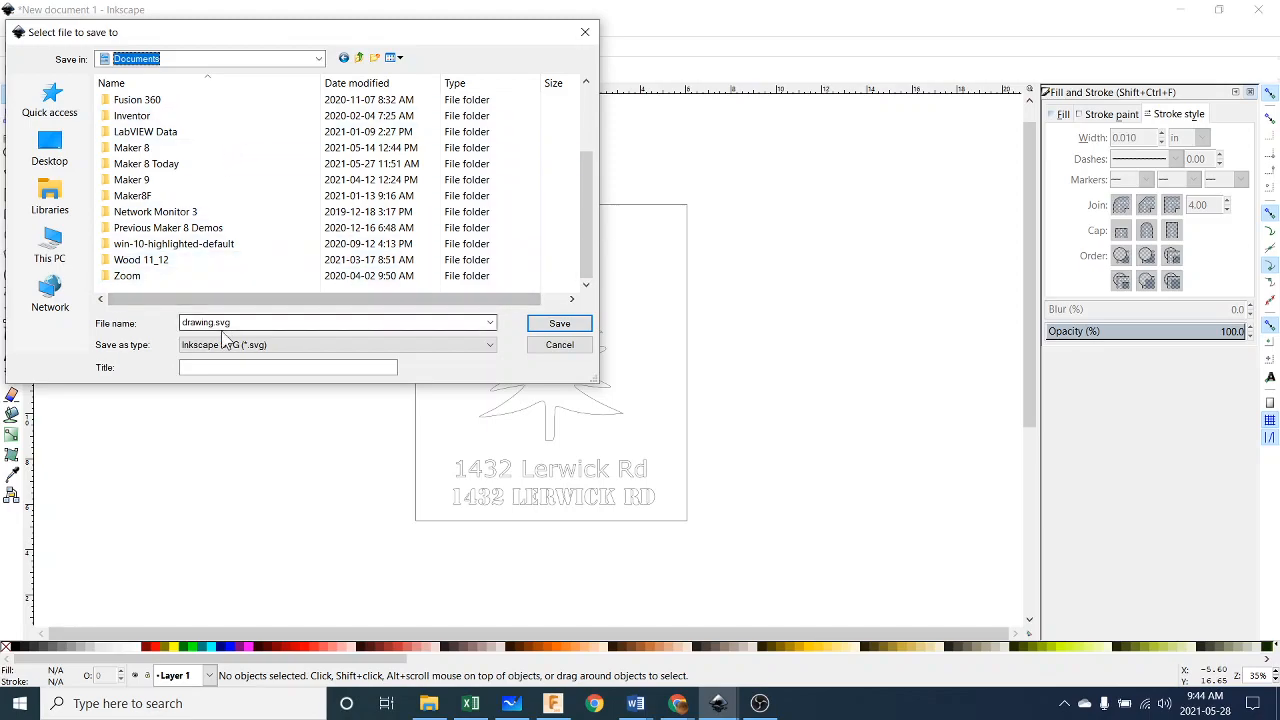
pyautogui.doubleClick(294, 322)
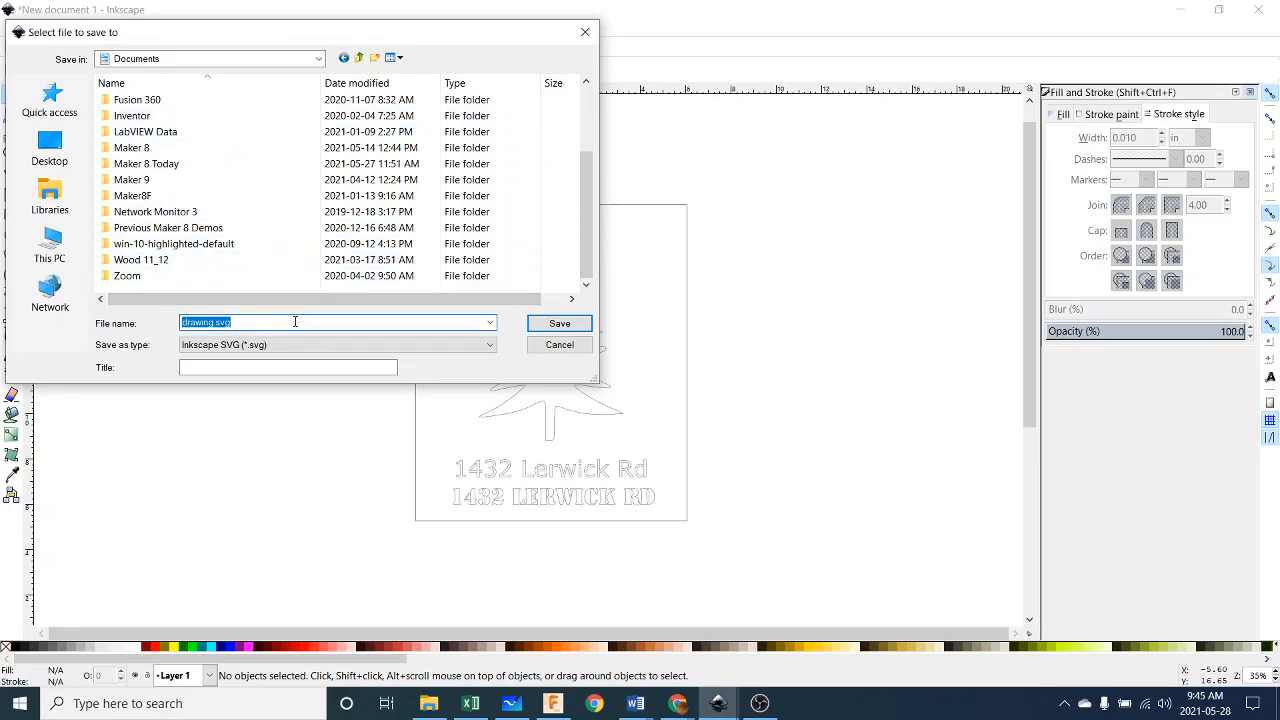
pyautogui.write('CNC Sign Tutorial')
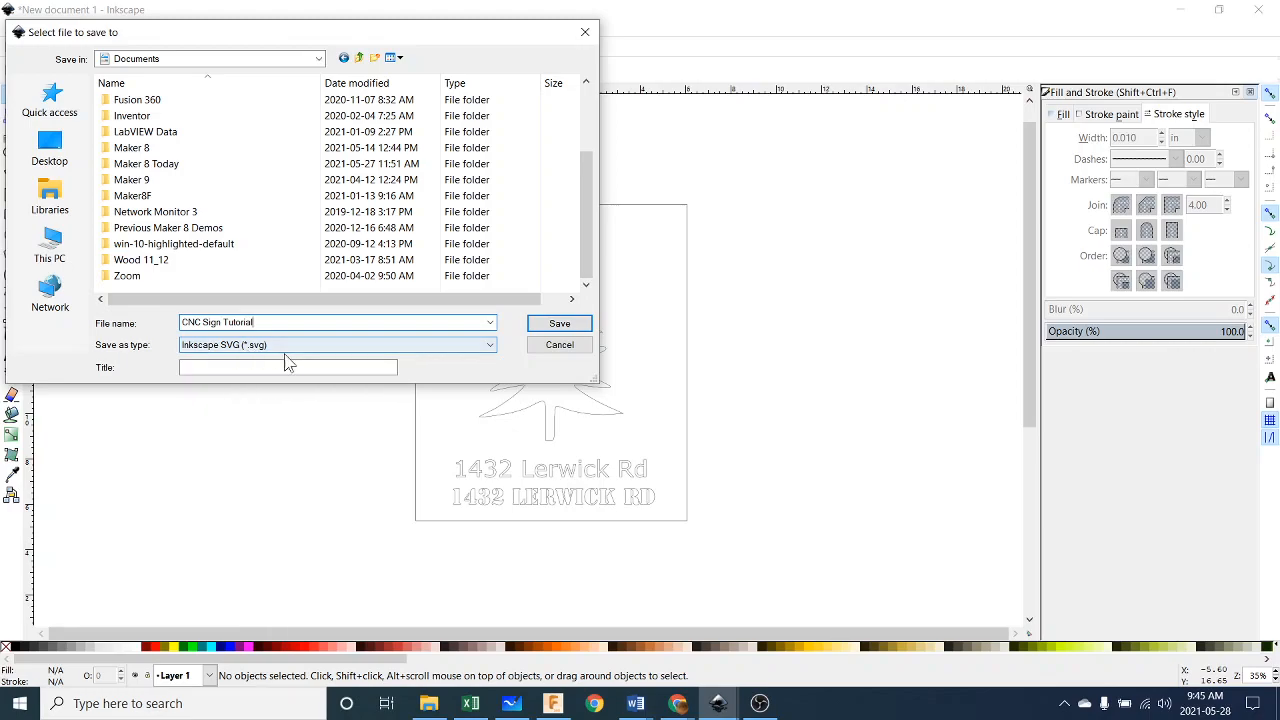
pyautogui.click(560, 330)
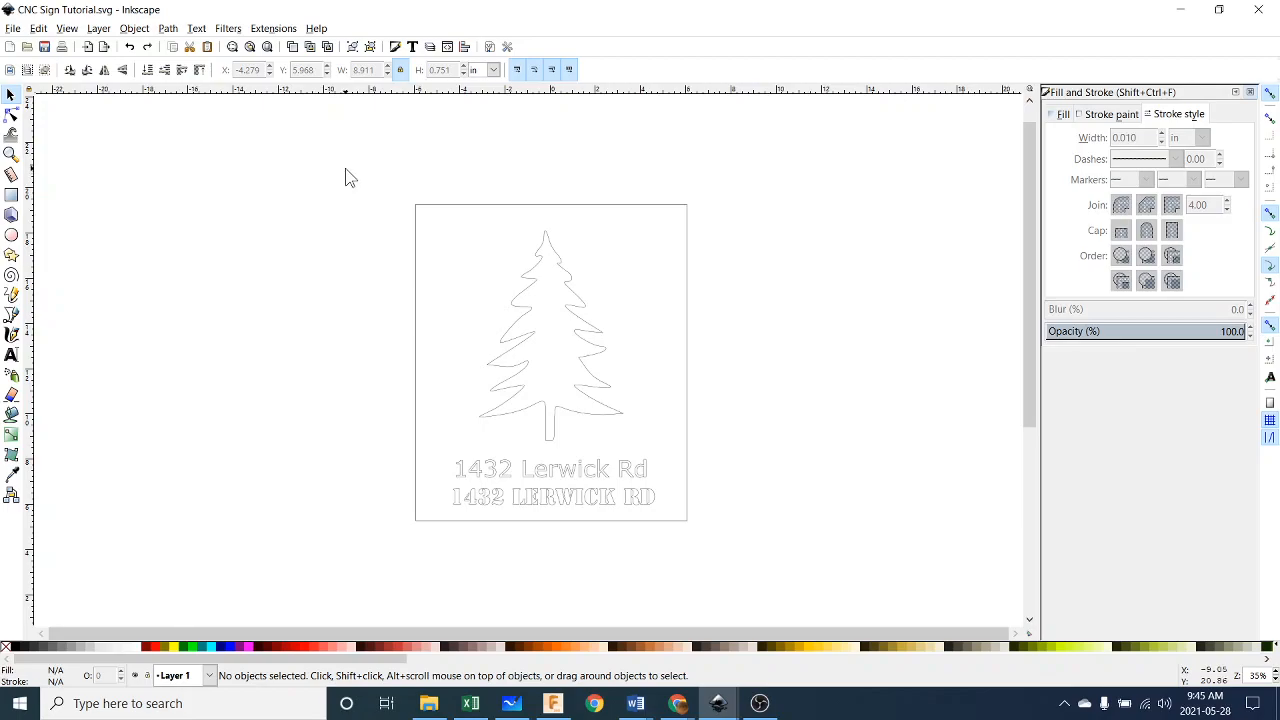
# Step: Save a copy as CNC Sign Tutorial.dxf in Documents using the AutoCAD DXF R14 format, turning off ROBO-Master spline output
pyautogui.click(16, 29)
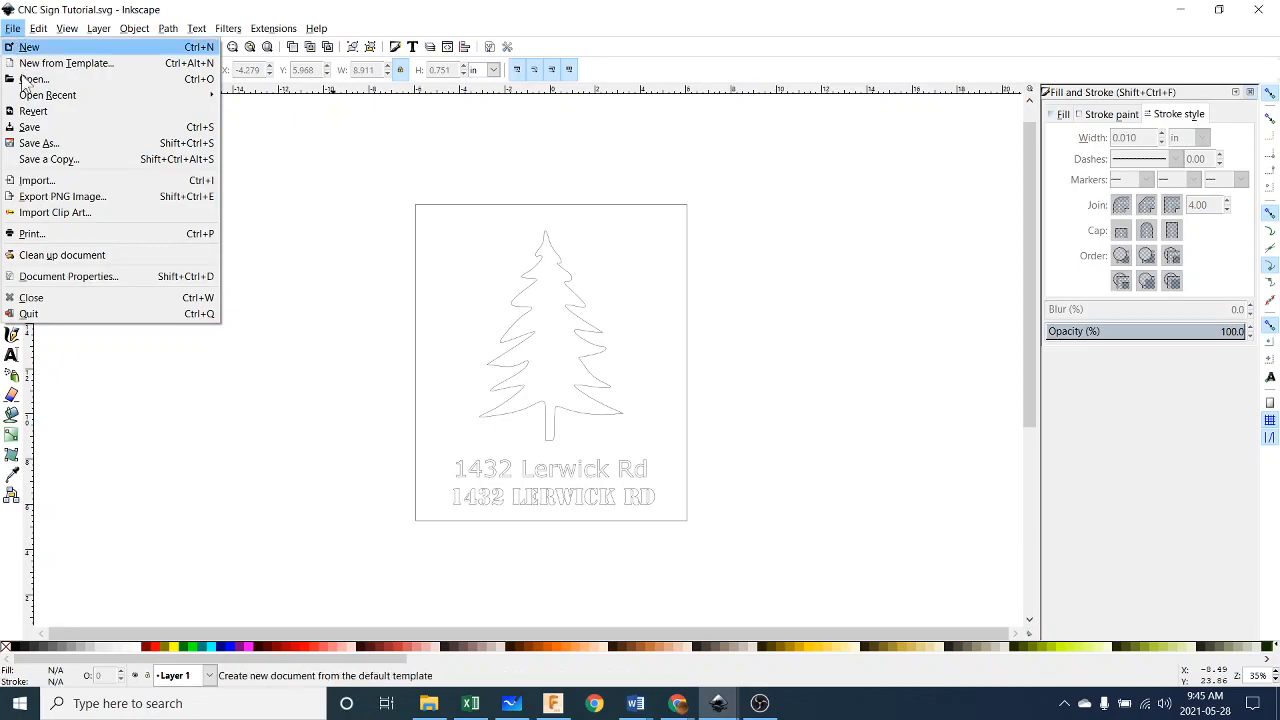
pyautogui.click(77, 165)
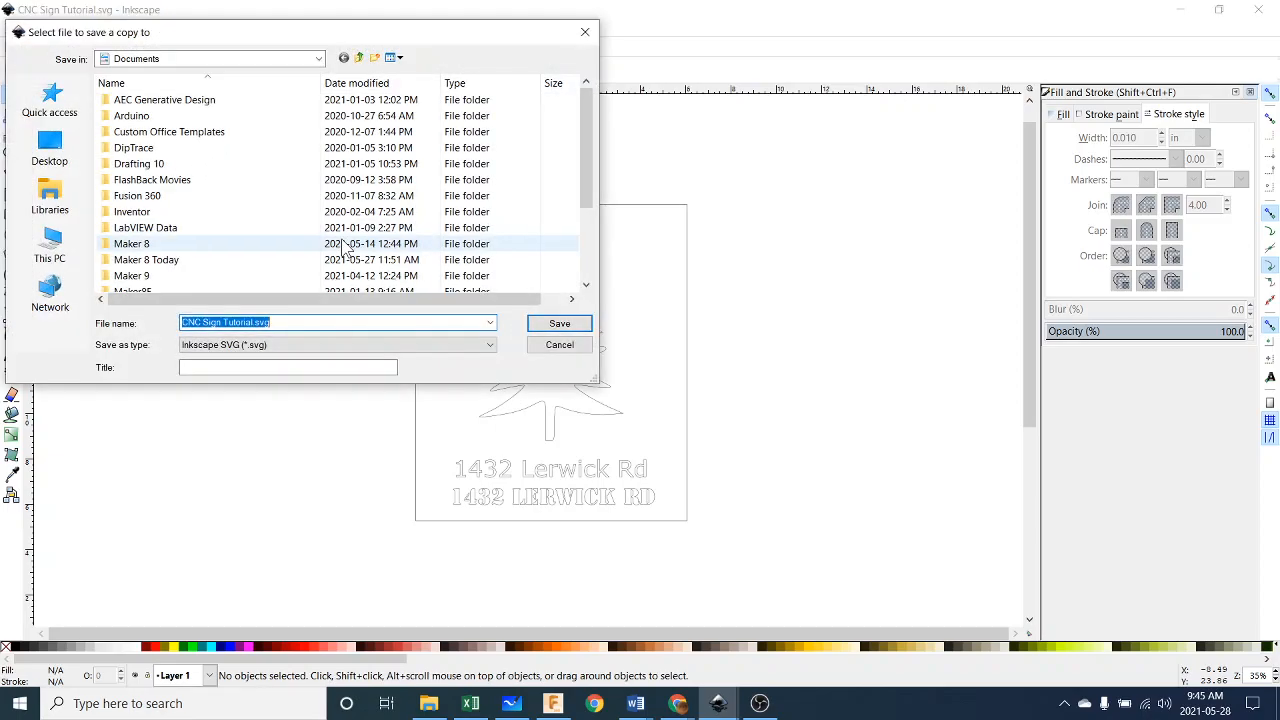
pyautogui.click(340, 345)
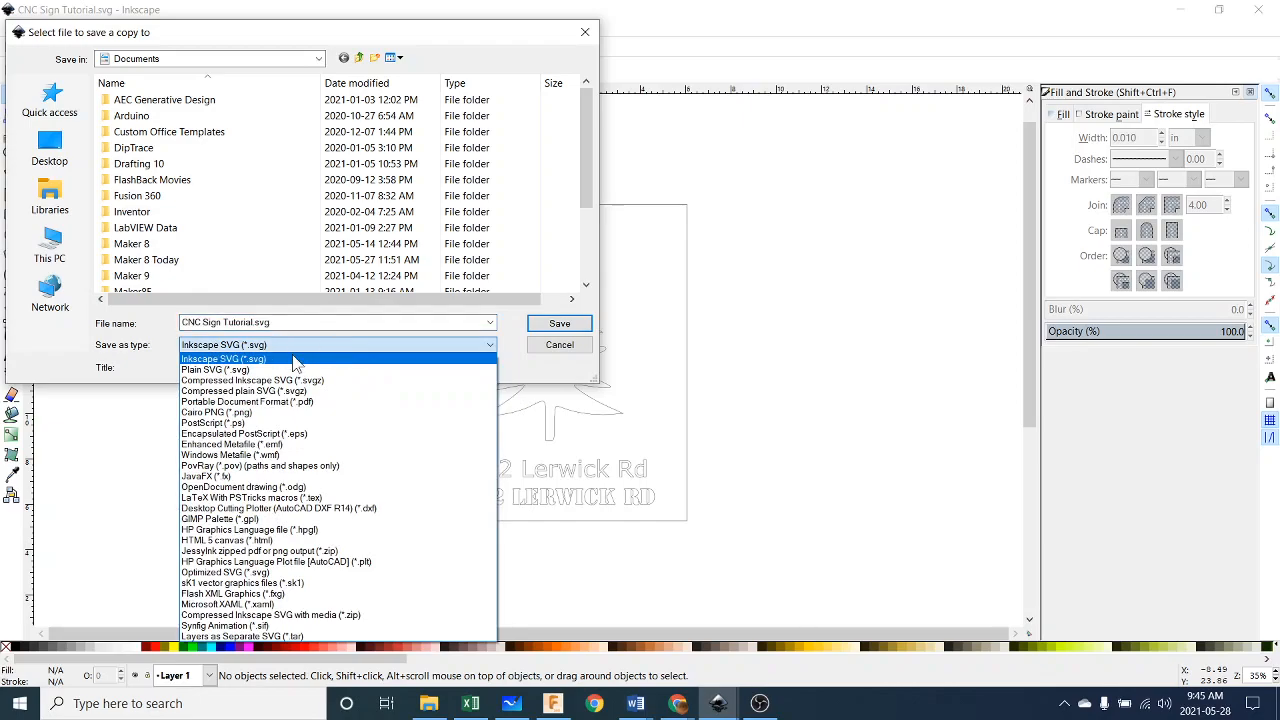
pyautogui.click(378, 509)
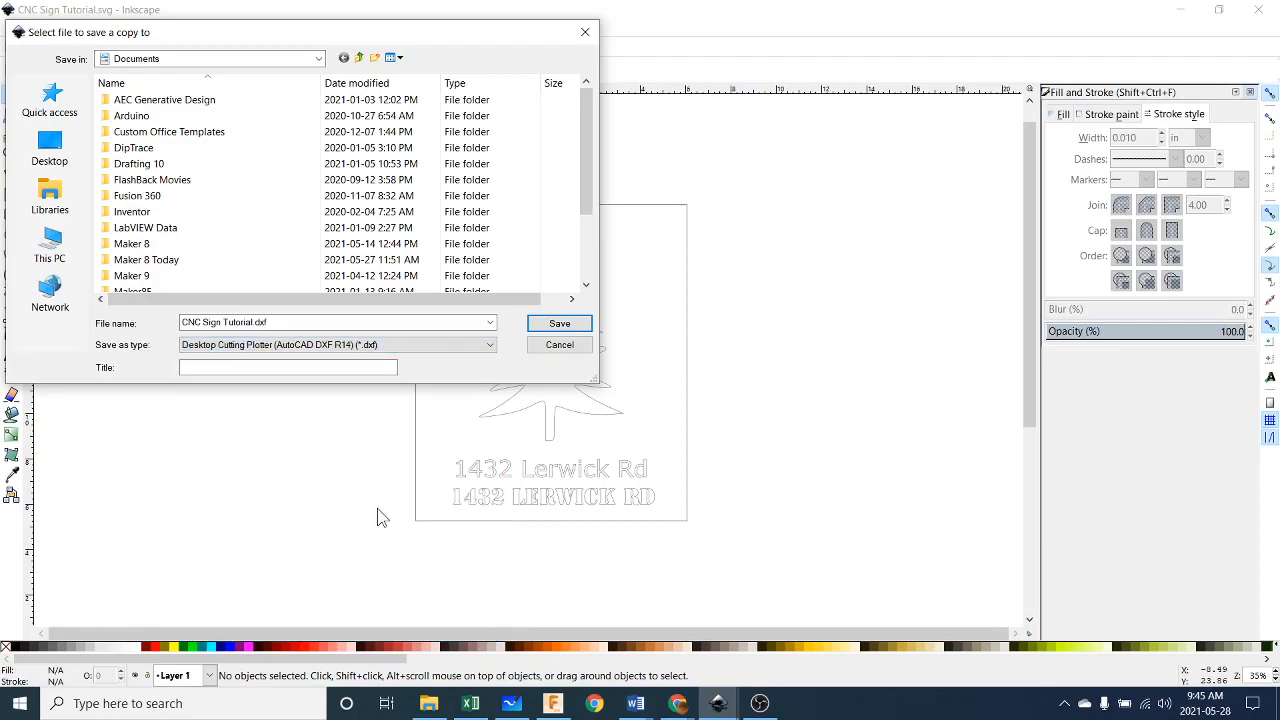
pyautogui.click(561, 326)
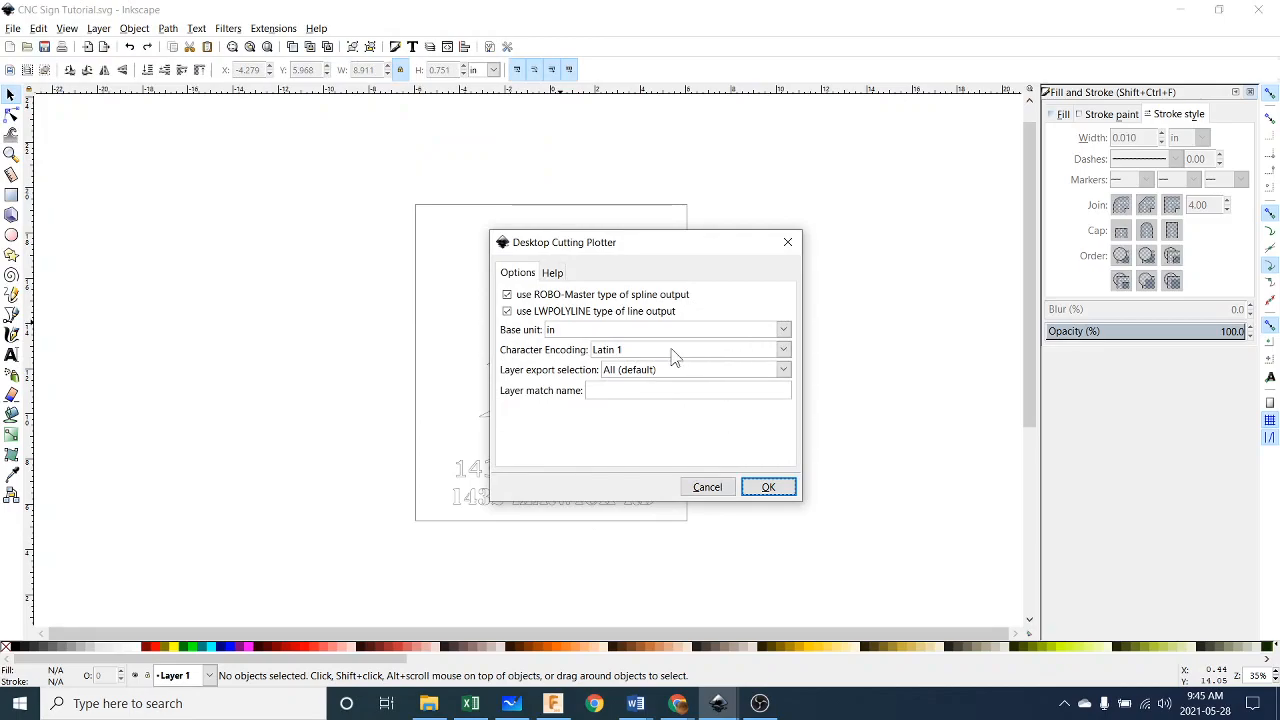
pyautogui.click(507, 295)
pyautogui.click(767, 487)
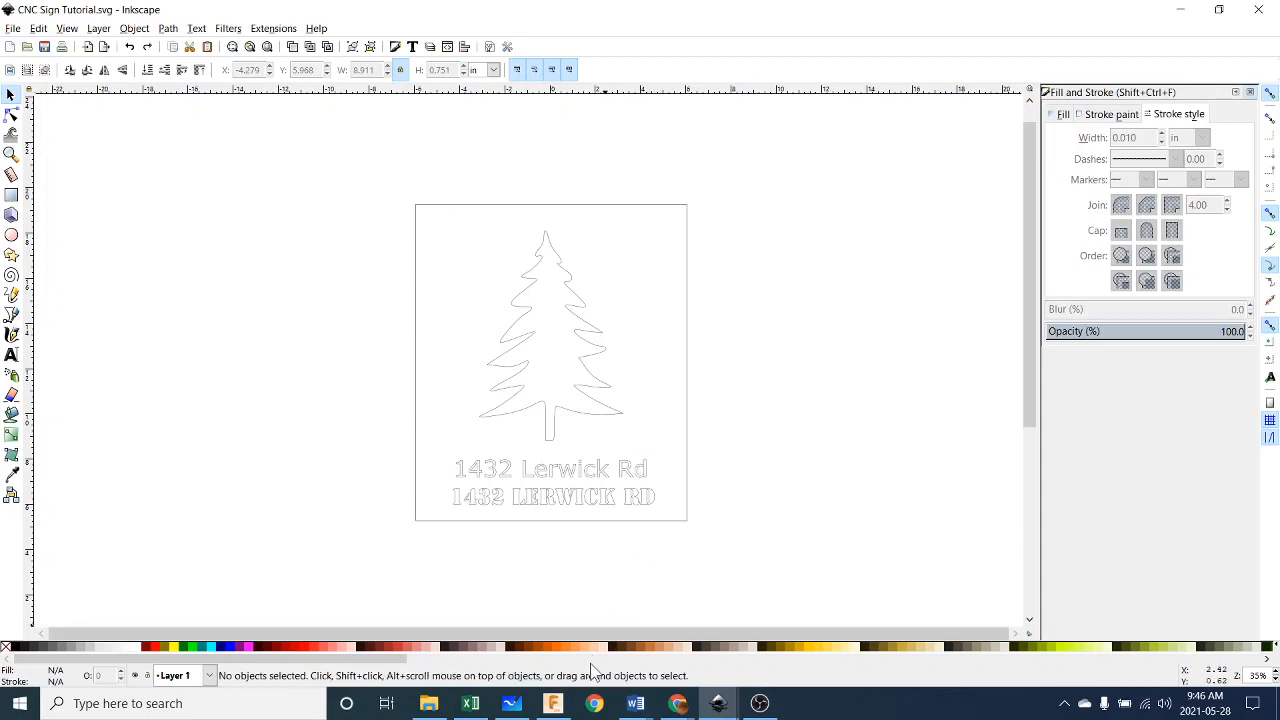
# Step: Switch to Autodesk Fusion 360 and start a new empty design
pyautogui.click(556, 705)
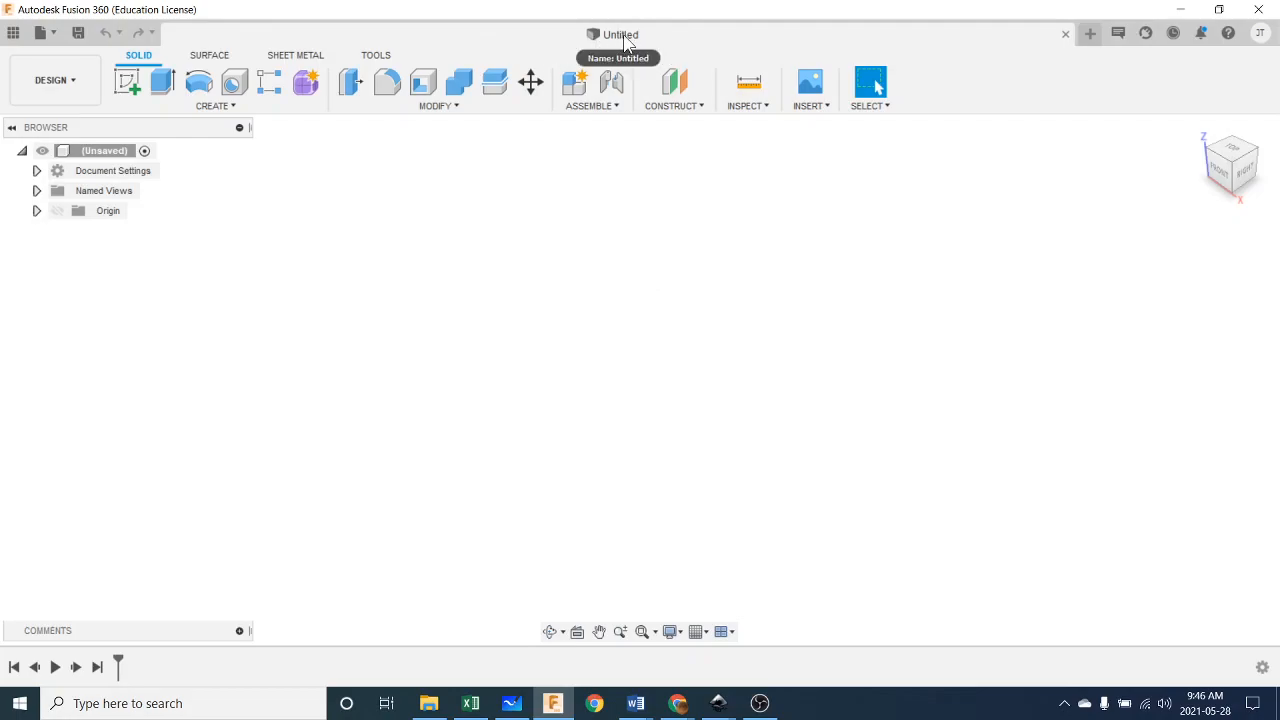
pyautogui.click(45, 33)
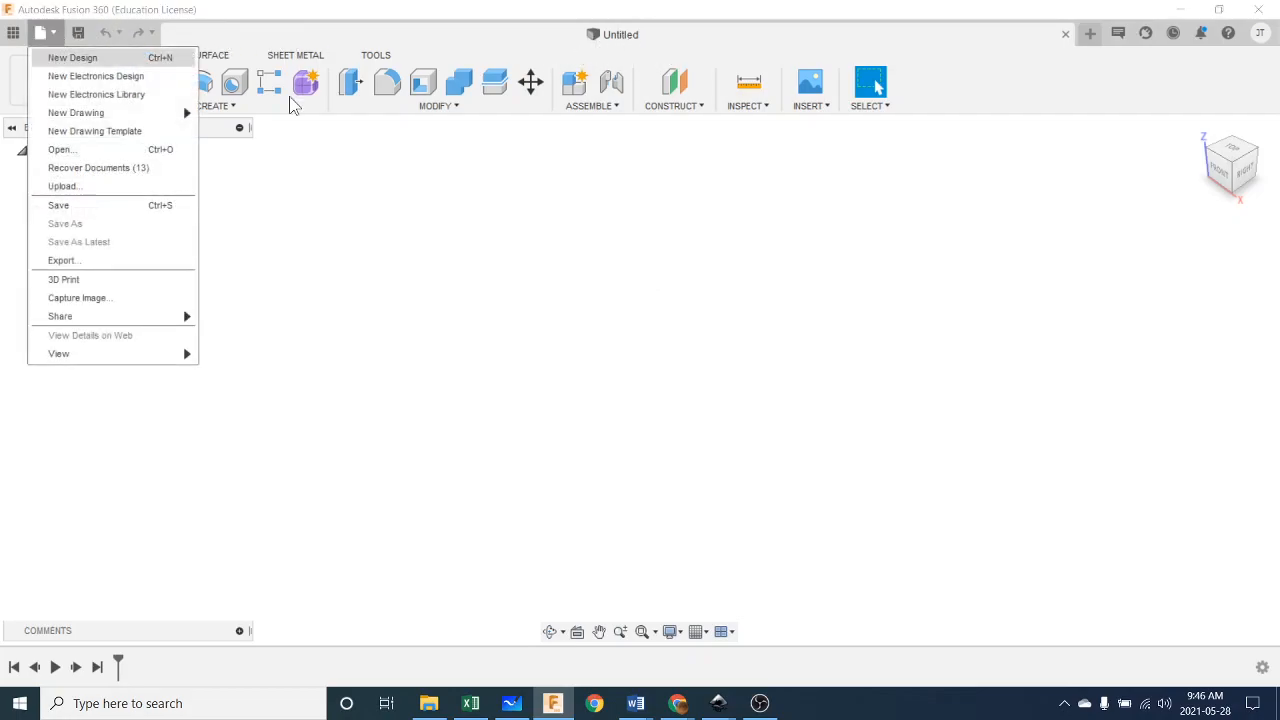
pyautogui.click(56, 61)
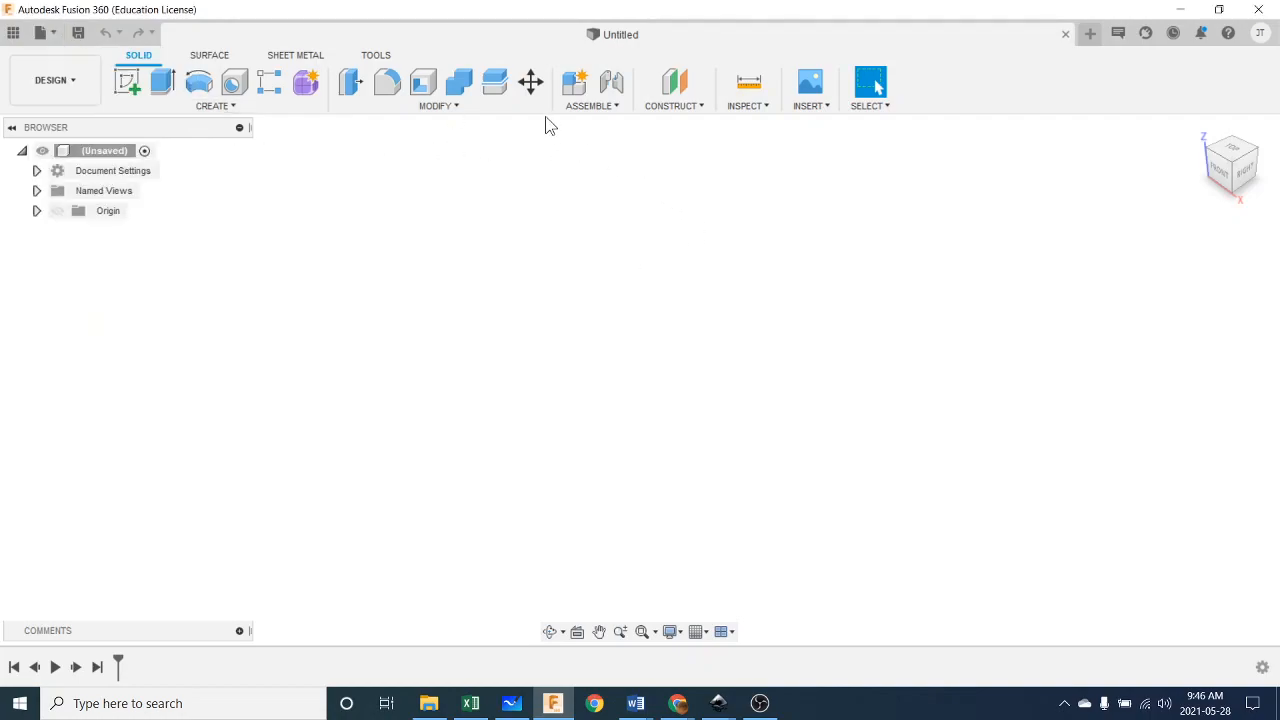
pyautogui.click(80, 33)
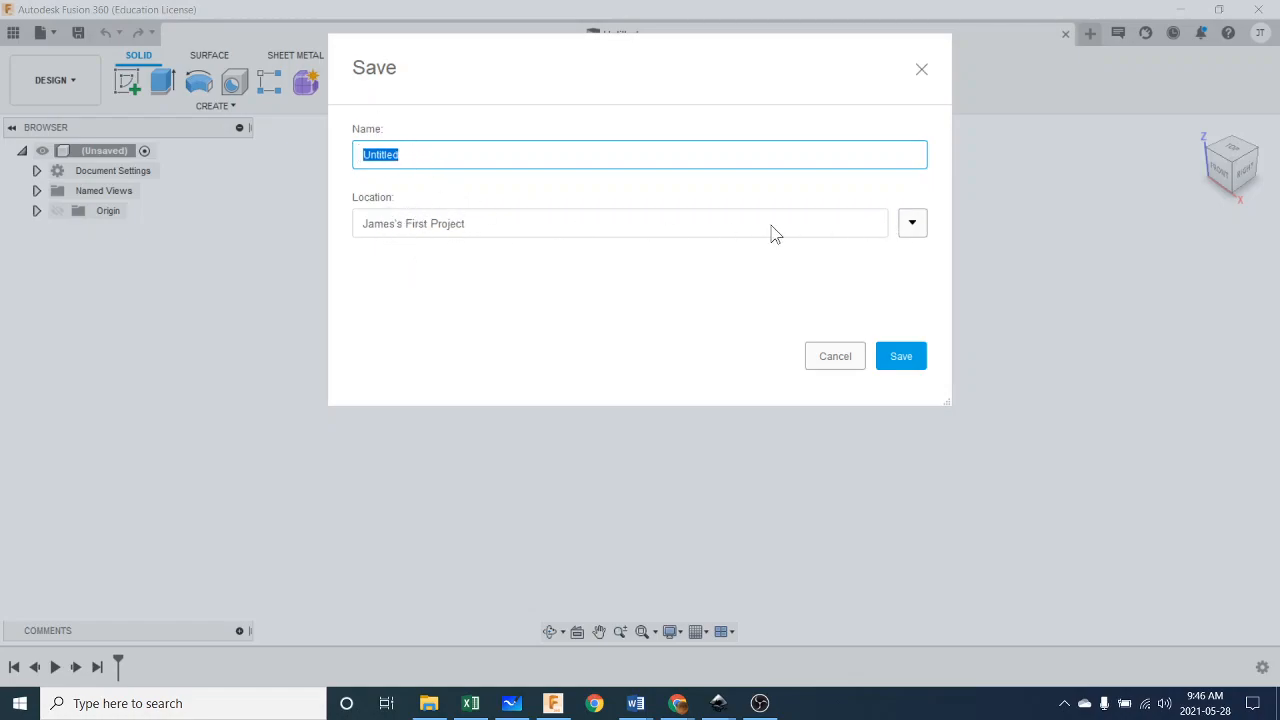
pyautogui.click(915, 232)
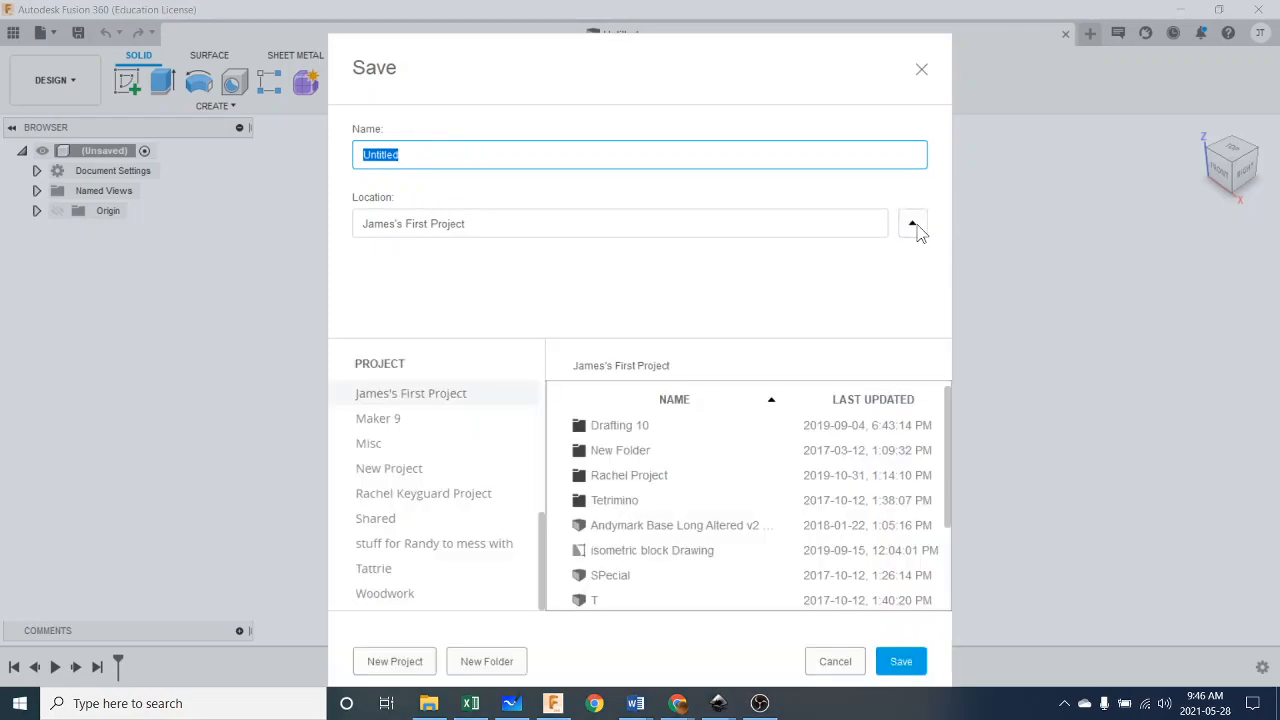
pyautogui.click(480, 663)
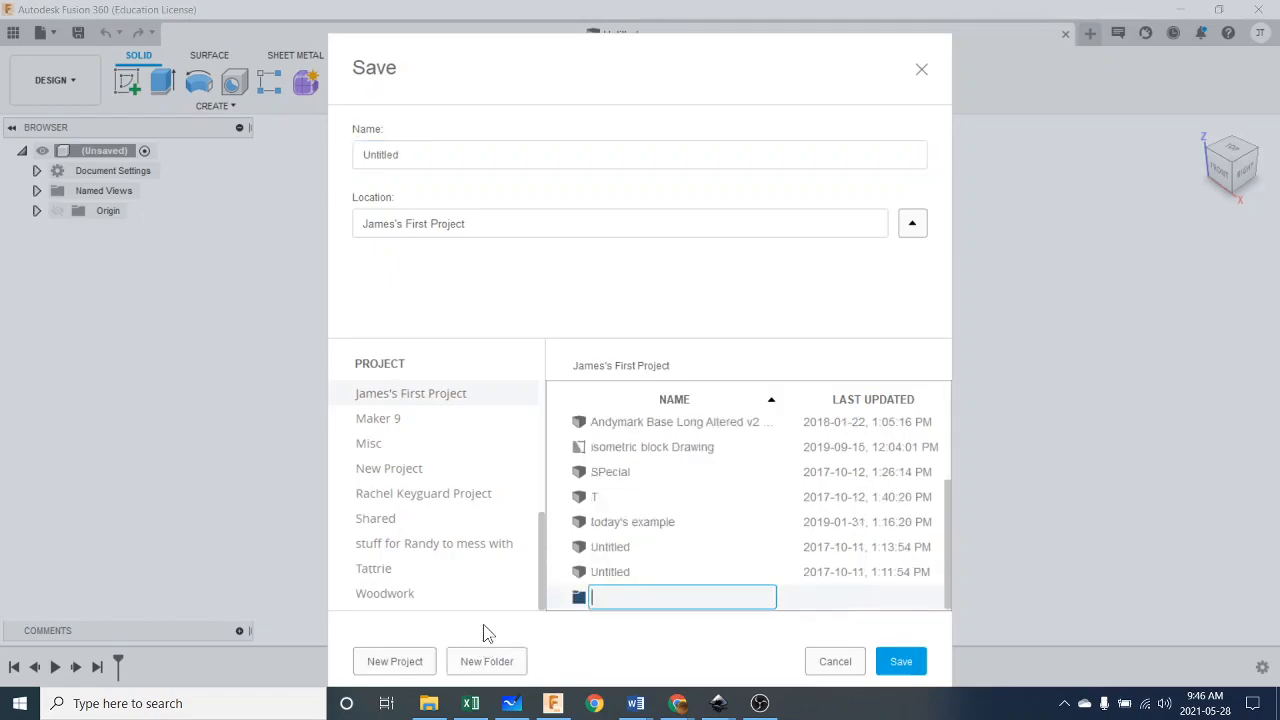
pyautogui.click(838, 662)
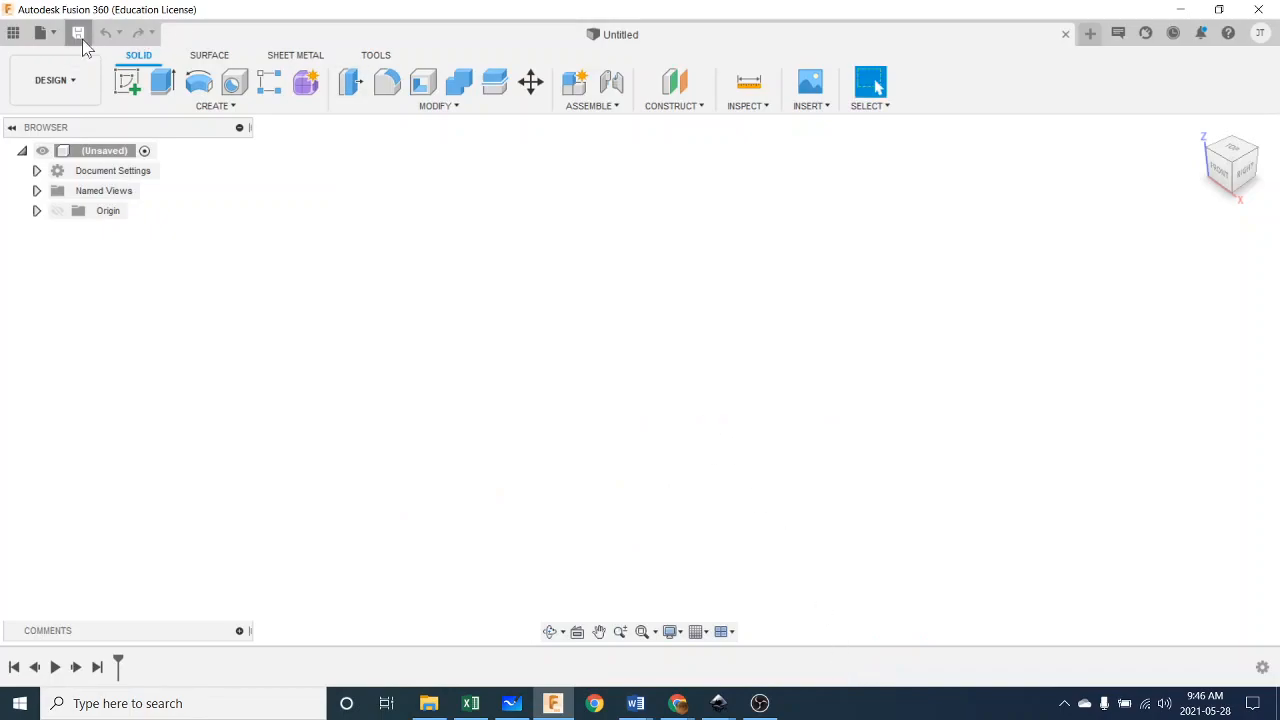
# Step: Start saving the design, create a new project named MetalWork and choose it as the save location
pyautogui.click(79, 34)
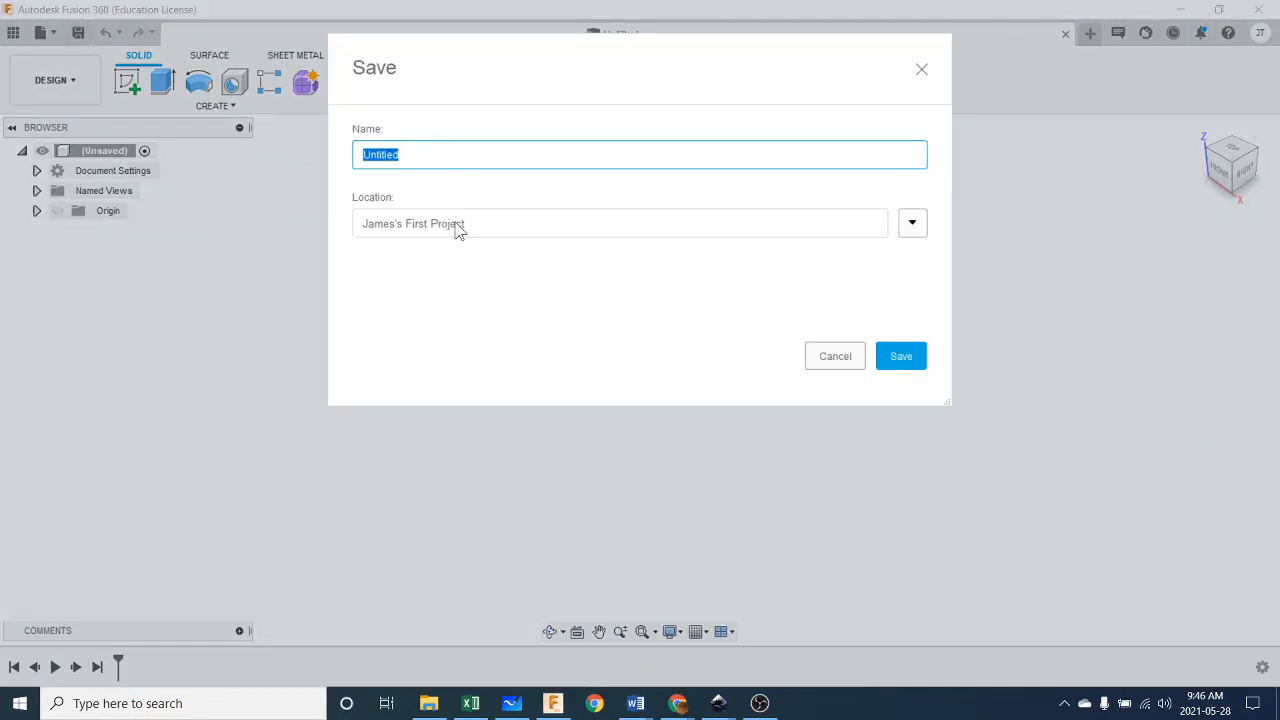
pyautogui.click(912, 223)
pyautogui.click(405, 657)
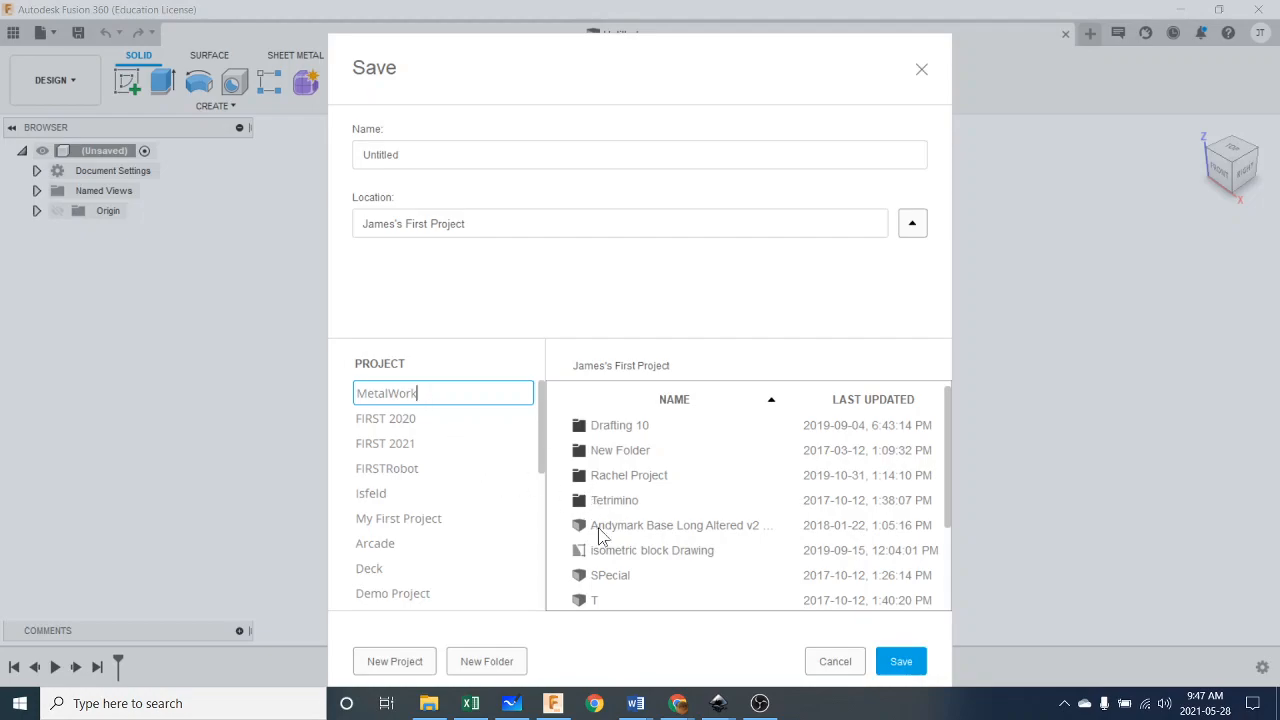
pyautogui.click(901, 663)
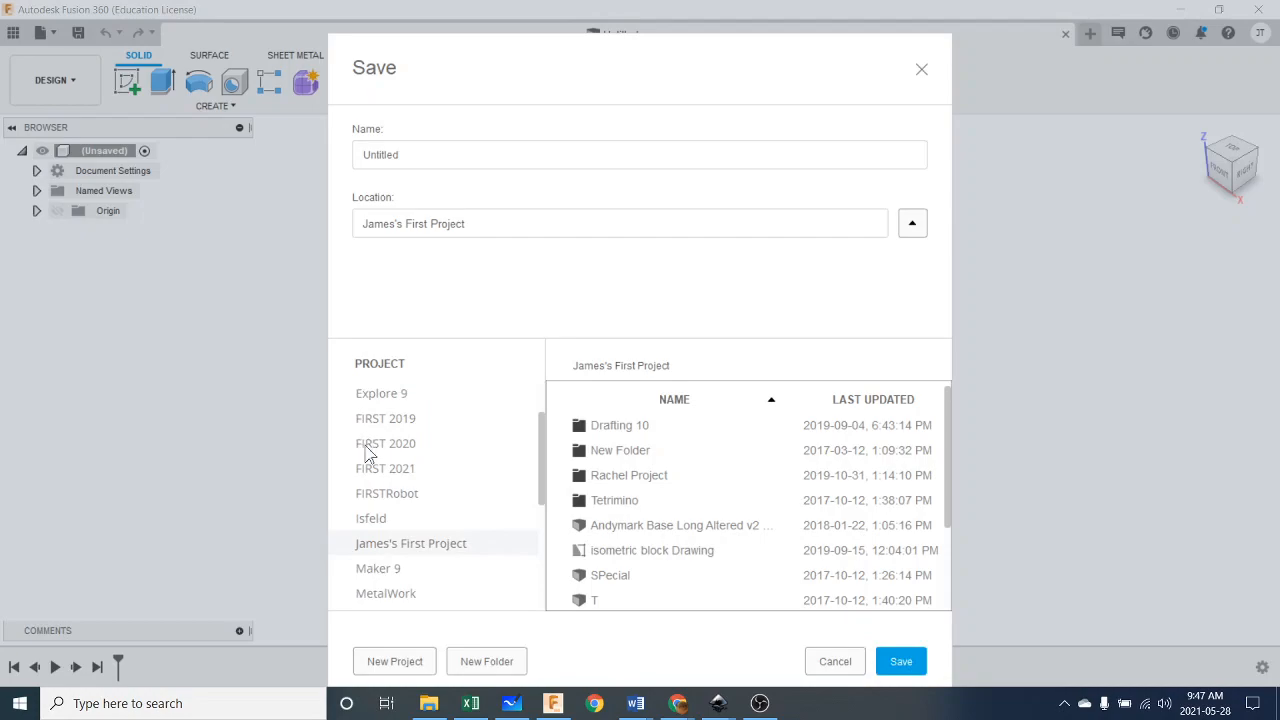
pyautogui.click(400, 593)
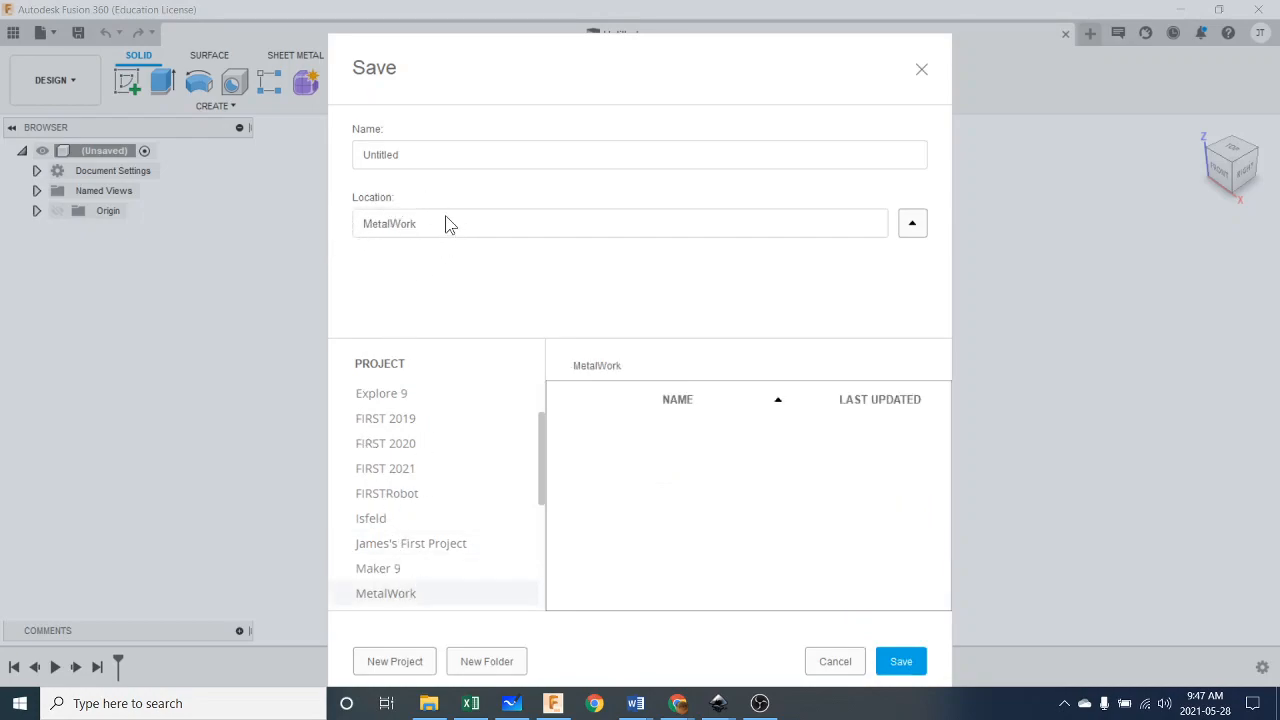
# Step: Name the design Sign Tutorial and save it in the MetalWork project
pyautogui.click(418, 154)
pyautogui.press('BackSpace')
pyautogui.press('BackSpace')
pyautogui.press('BackSpace')
pyautogui.press('BackSpace')
pyautogui.press('BackSpace')
pyautogui.press('BackSpace')
pyautogui.press('BackSpace')
pyautogui.press('BackSpace')
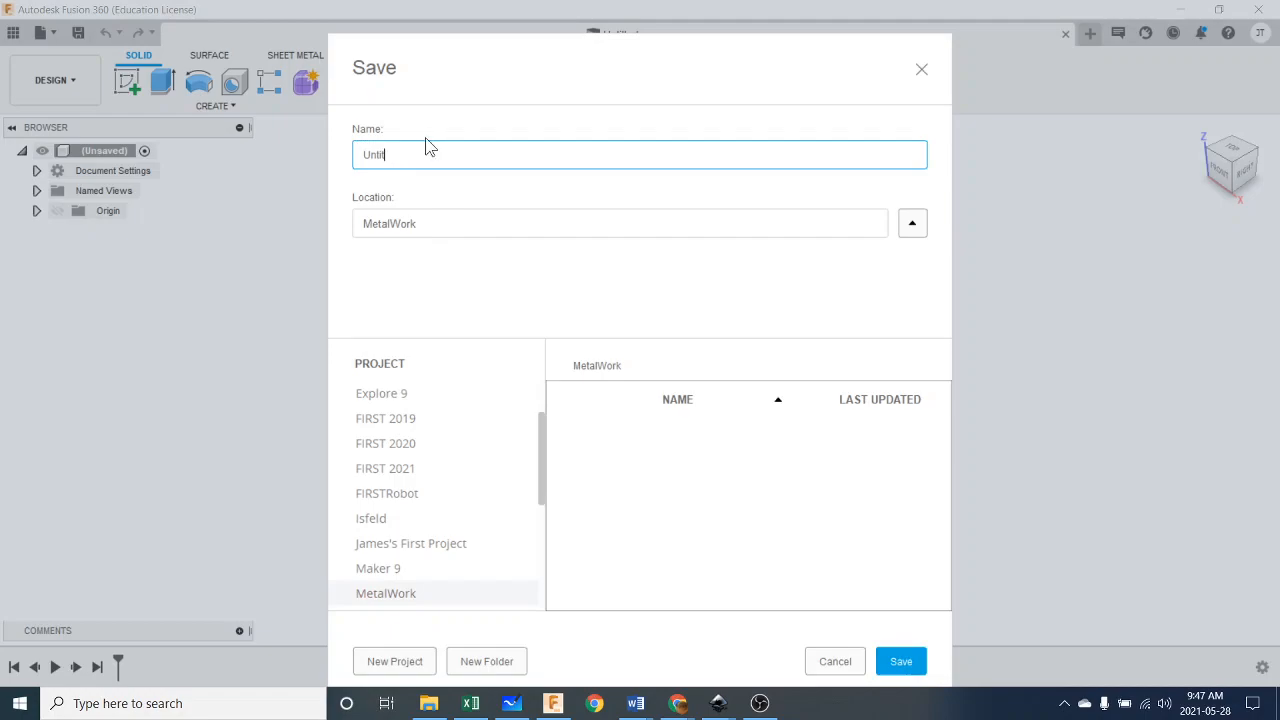
pyautogui.write('Sign Tutorial')
pyautogui.click(892, 652)
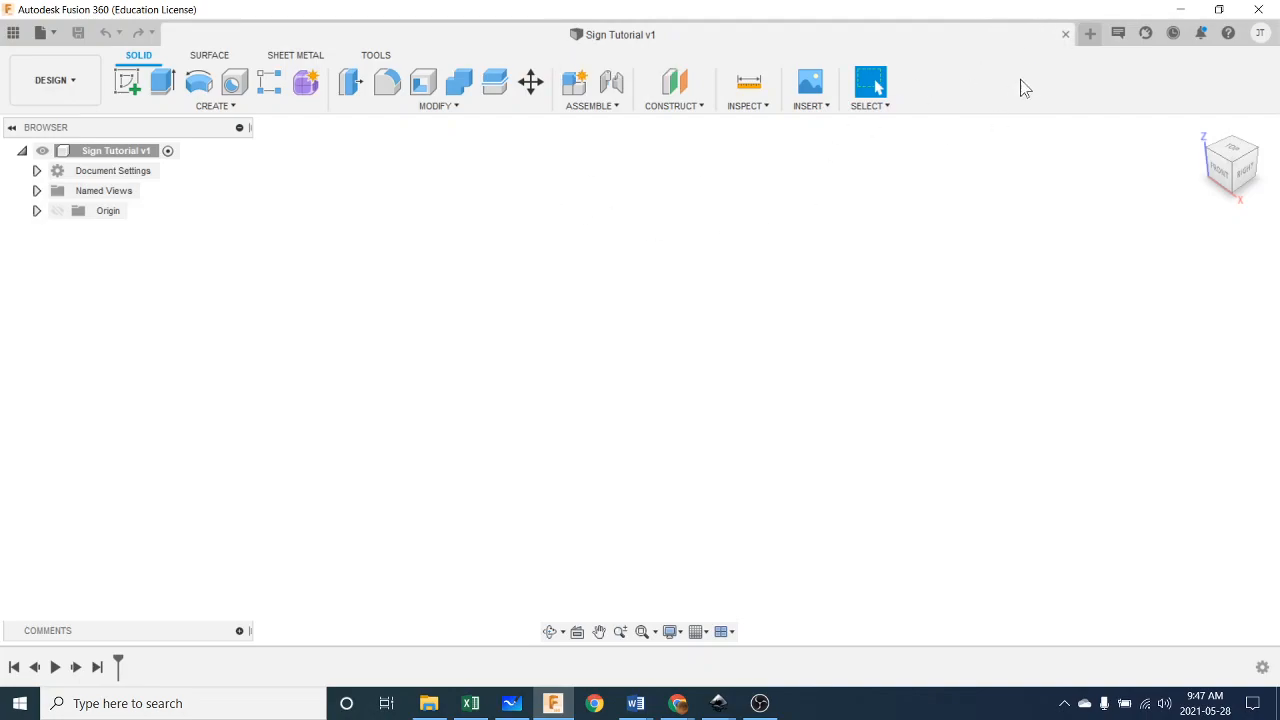
# Step: Close the saved design and reopen Sign Tutorial from the MetalWork project
pyautogui.click(1065, 35)
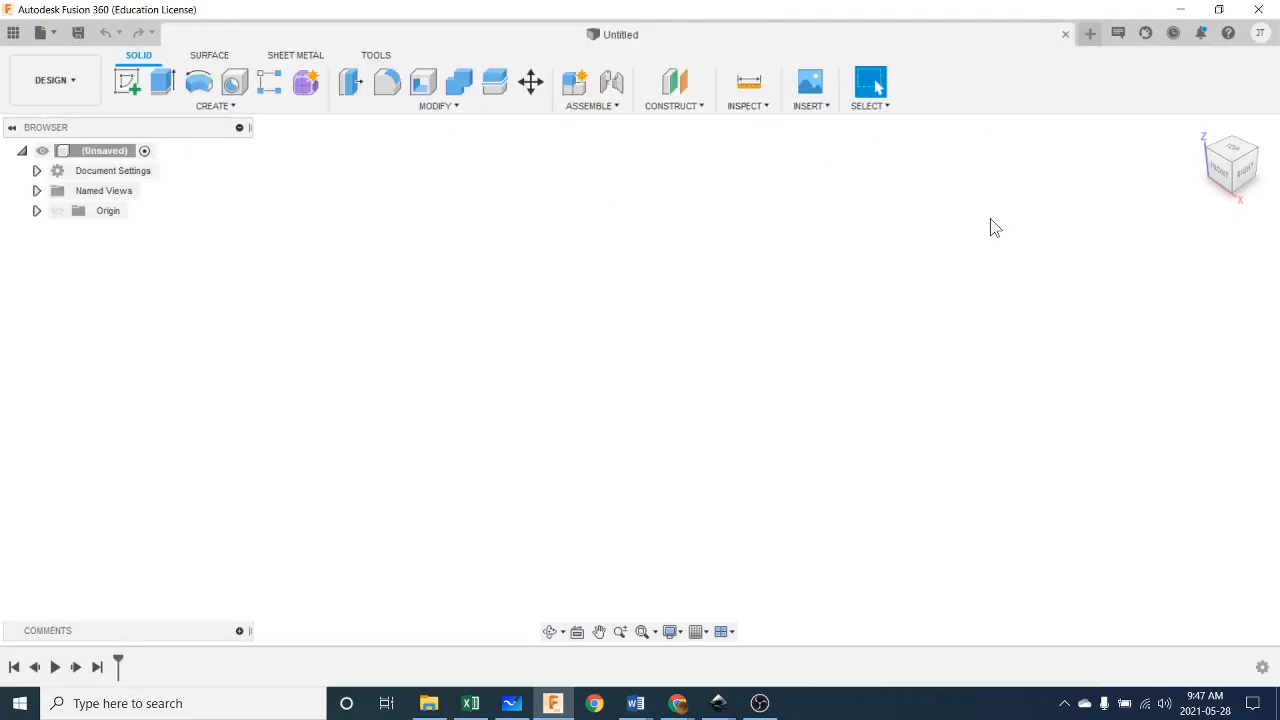
pyautogui.click(12, 34)
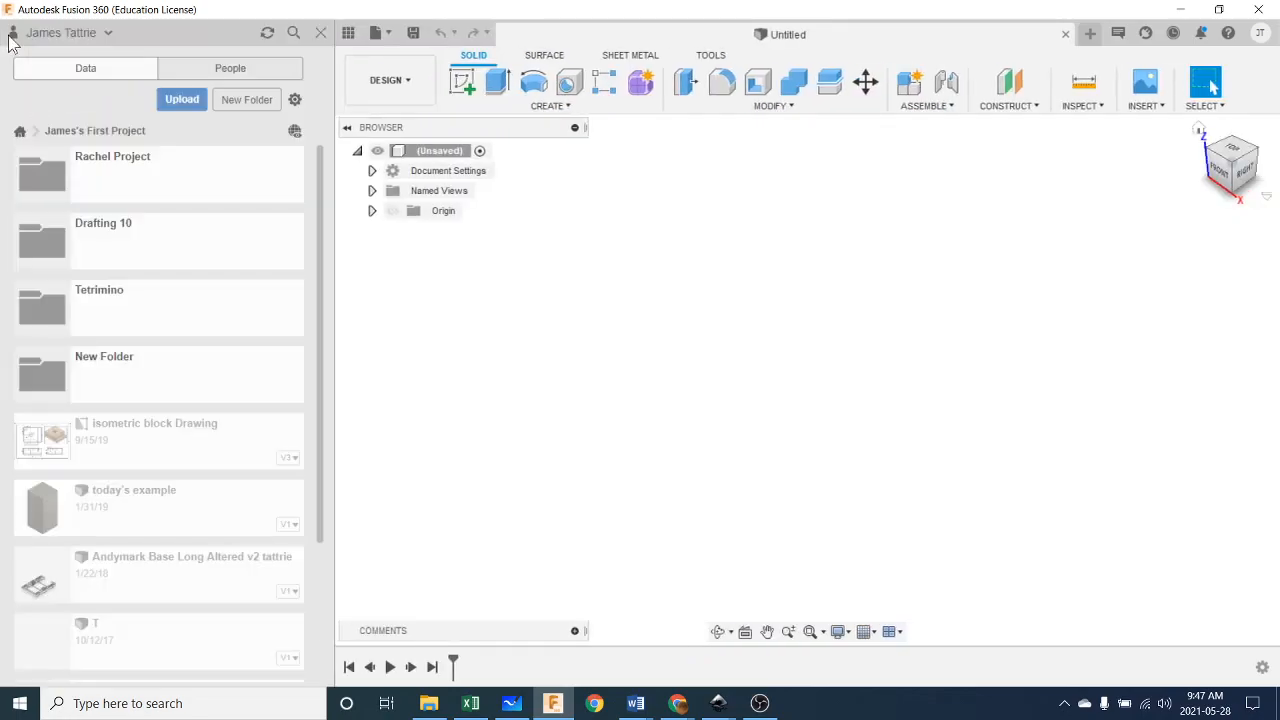
pyautogui.click(20, 132)
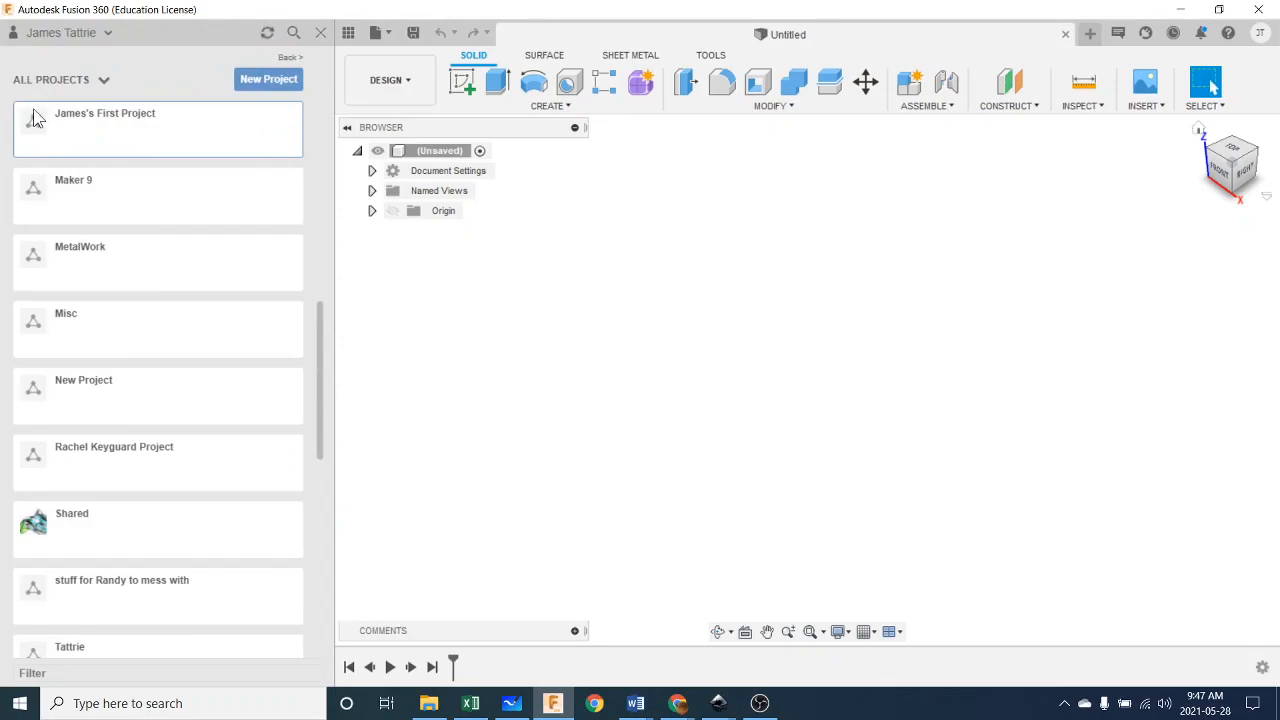
pyautogui.scroll(-5, 132, 360)
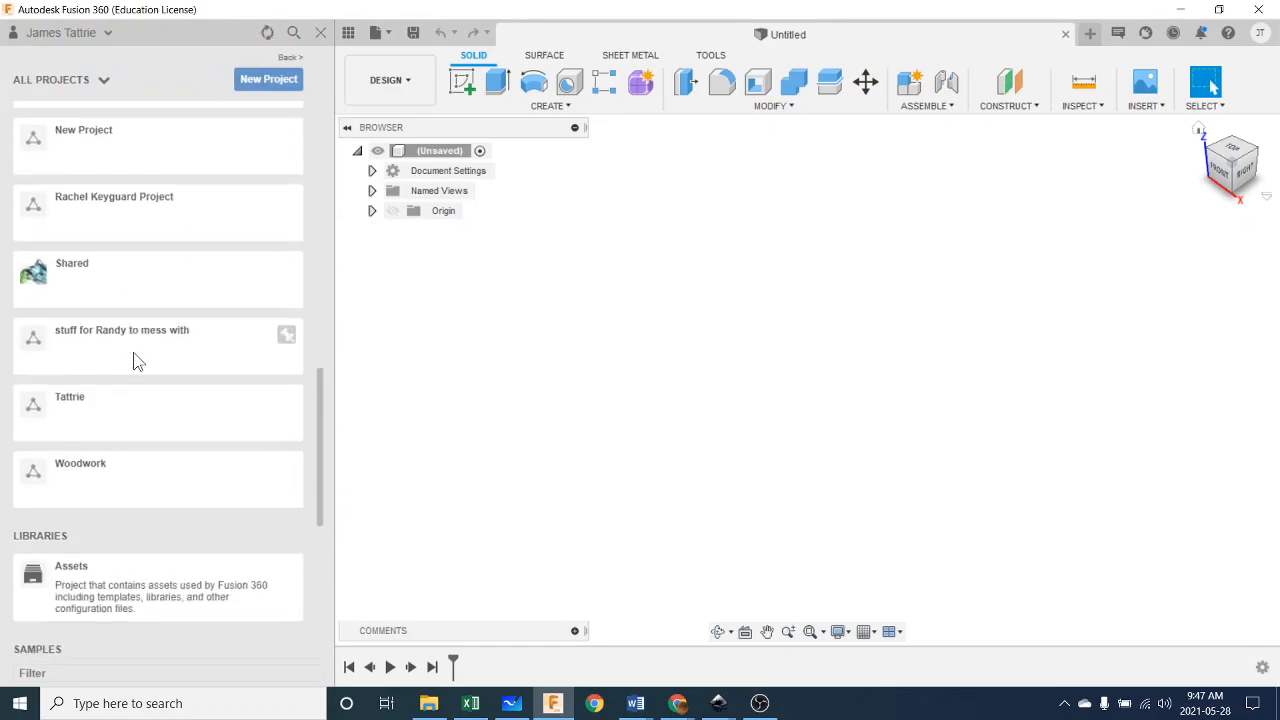
pyautogui.moveTo(321, 464); pyautogui.dragTo(336, 304)
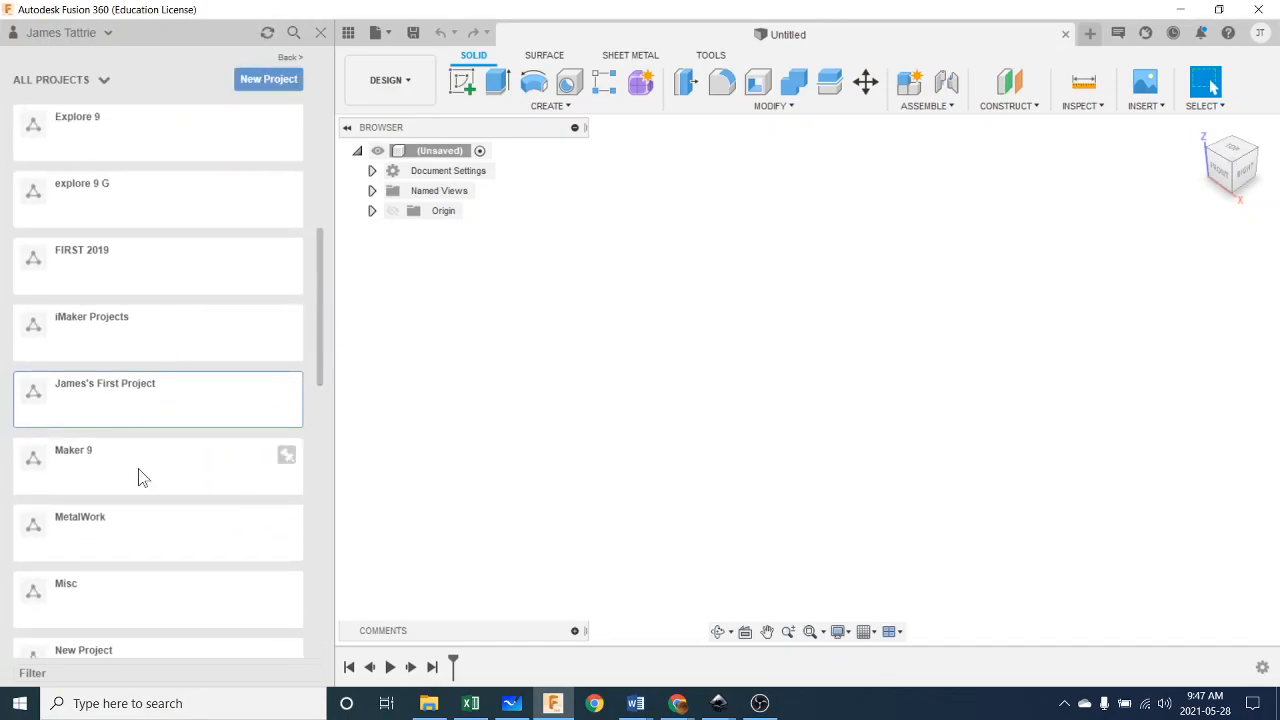
pyautogui.click(89, 527)
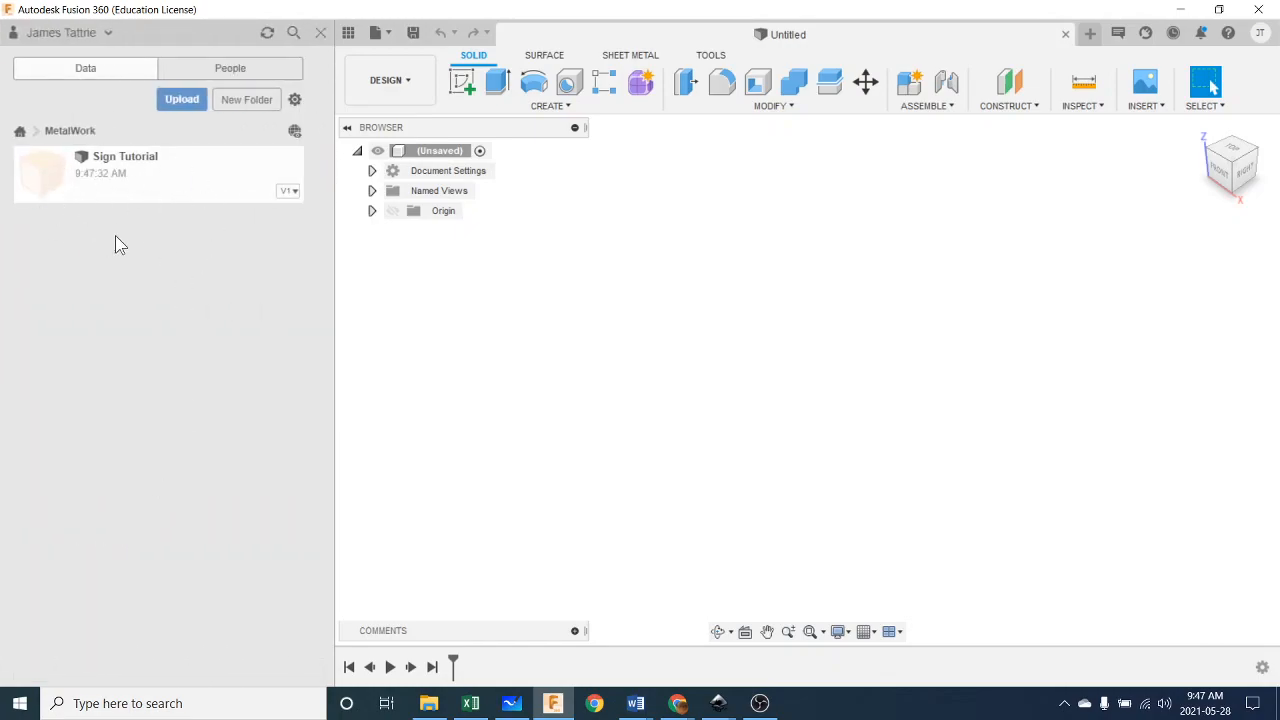
pyautogui.click(141, 172)
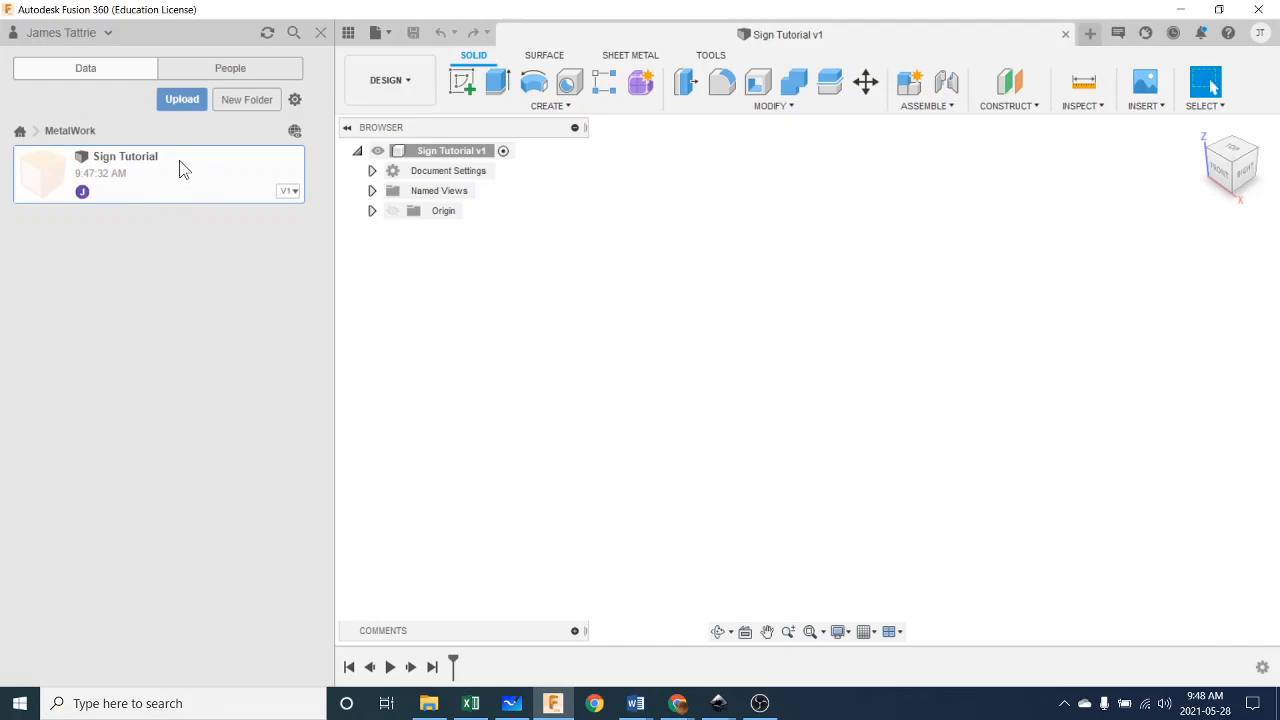
pyautogui.click(322, 34)
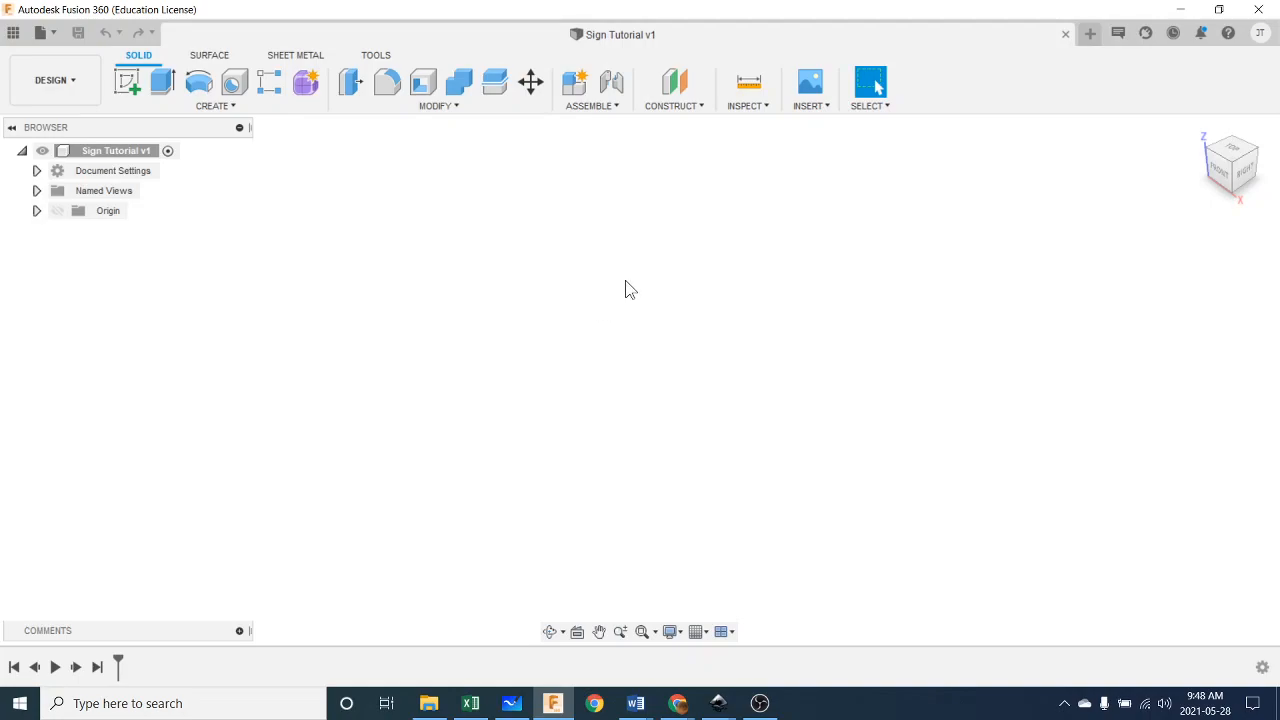
# Step: Start inserting a DXF and select the XY plane as its sketch plane
pyautogui.click(799, 112)
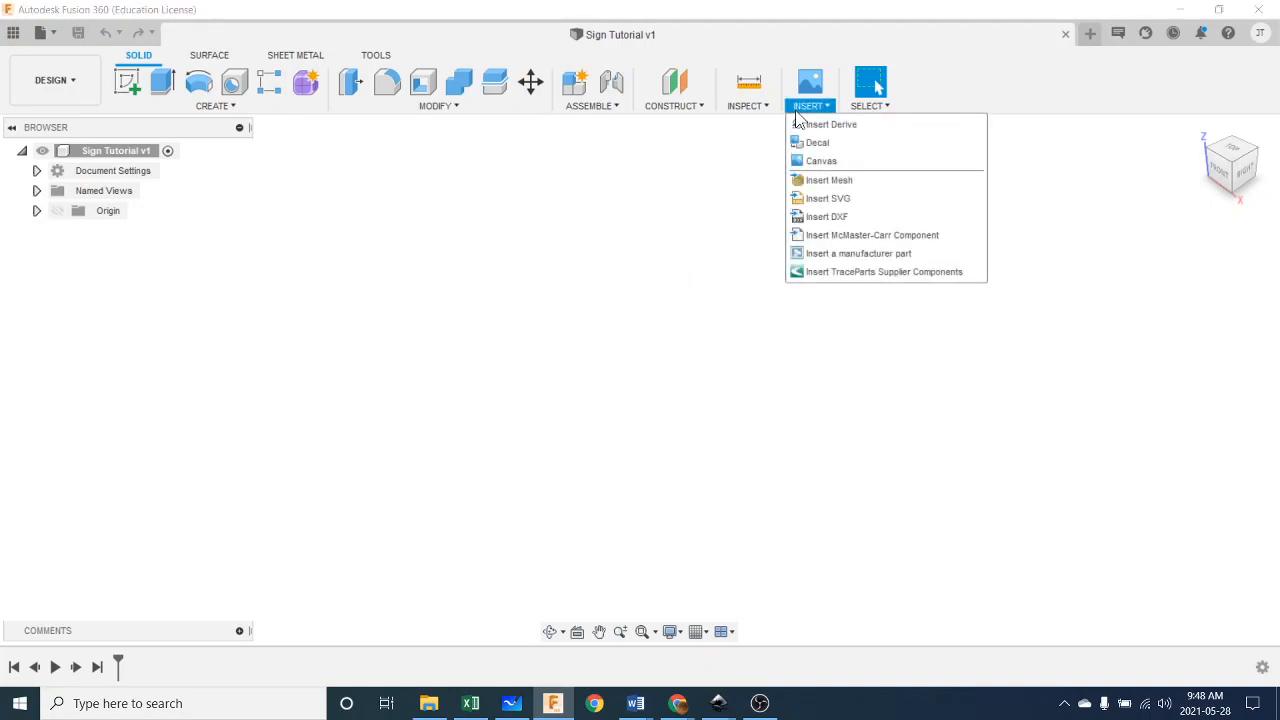
pyautogui.click(848, 216)
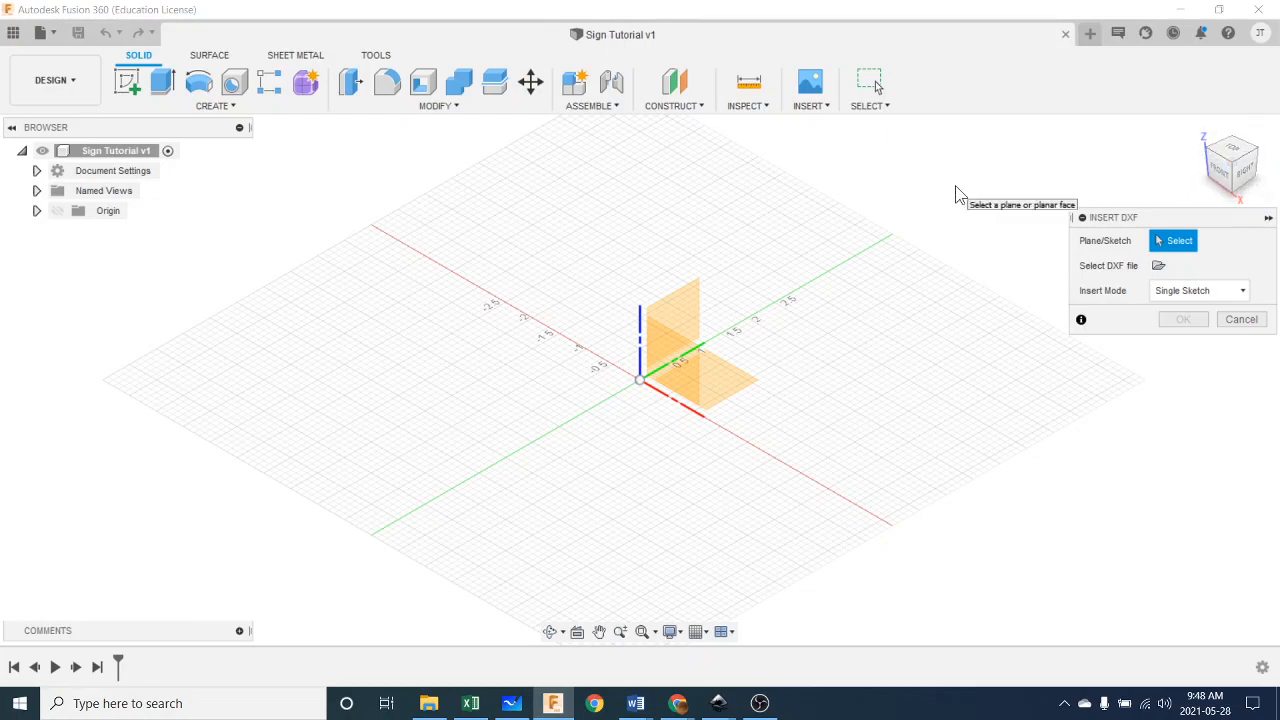
pyautogui.click(1225, 152)
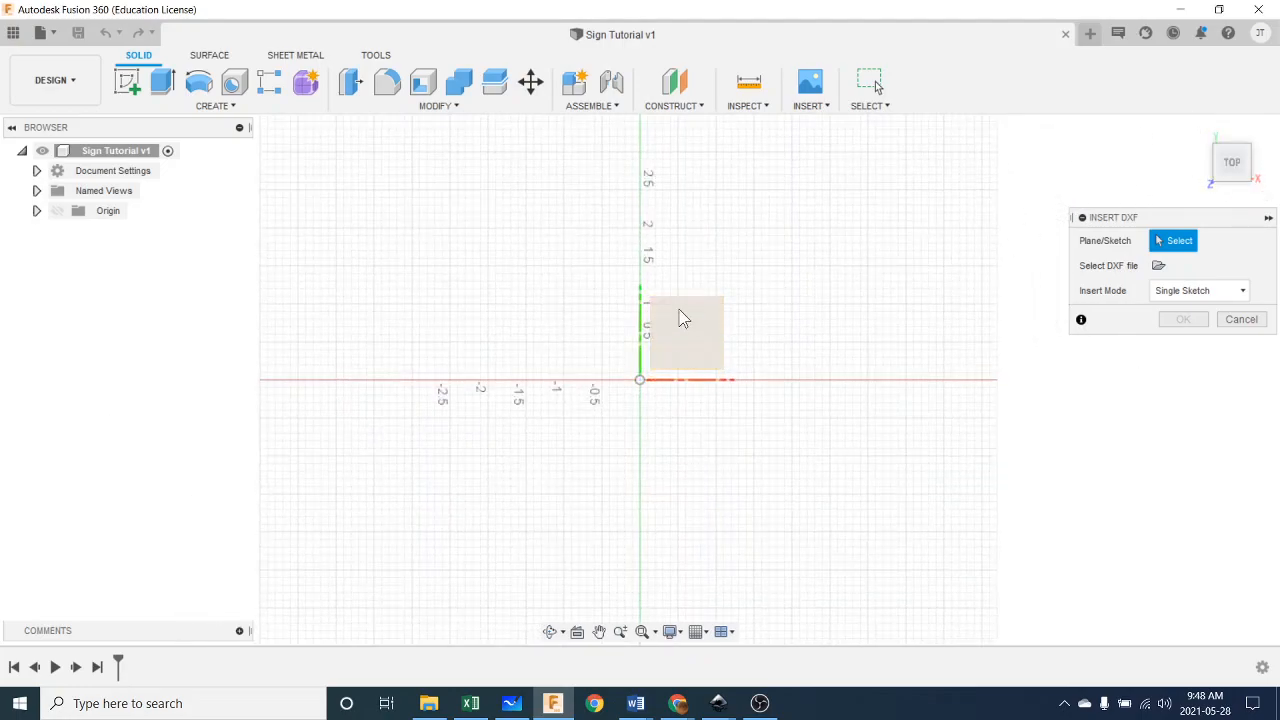
pyautogui.click(703, 346)
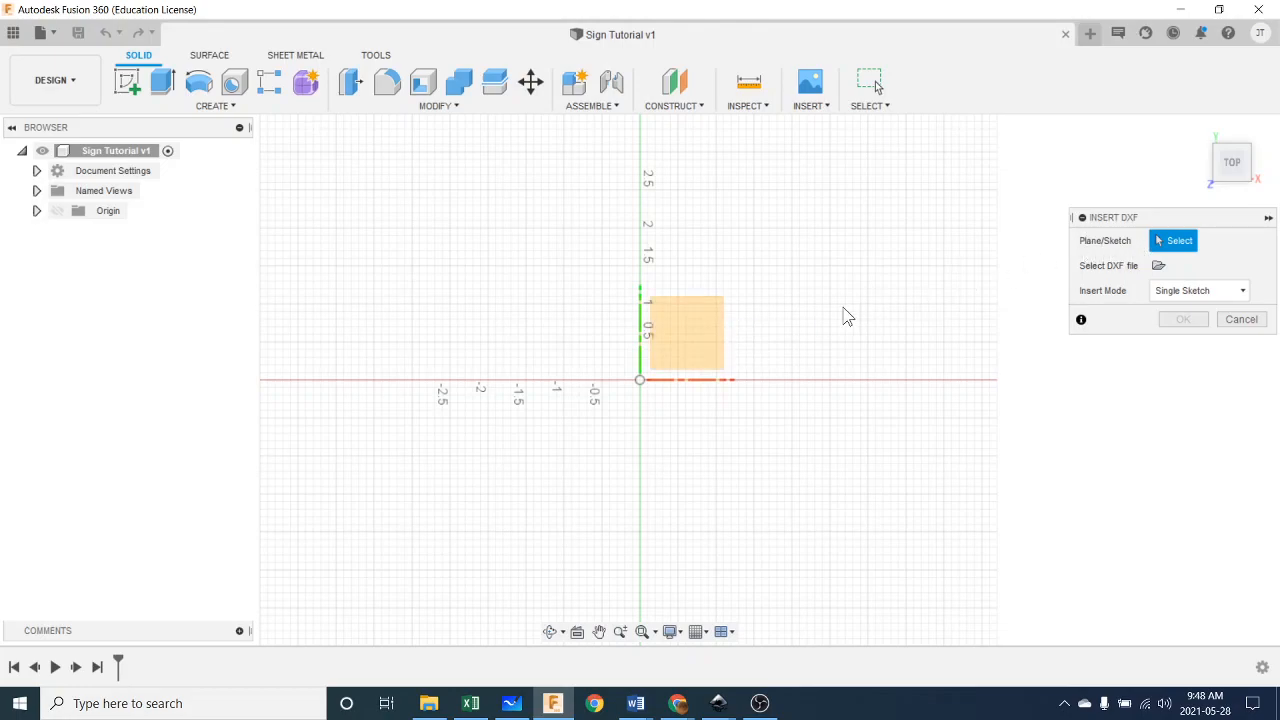
pyautogui.click(693, 335)
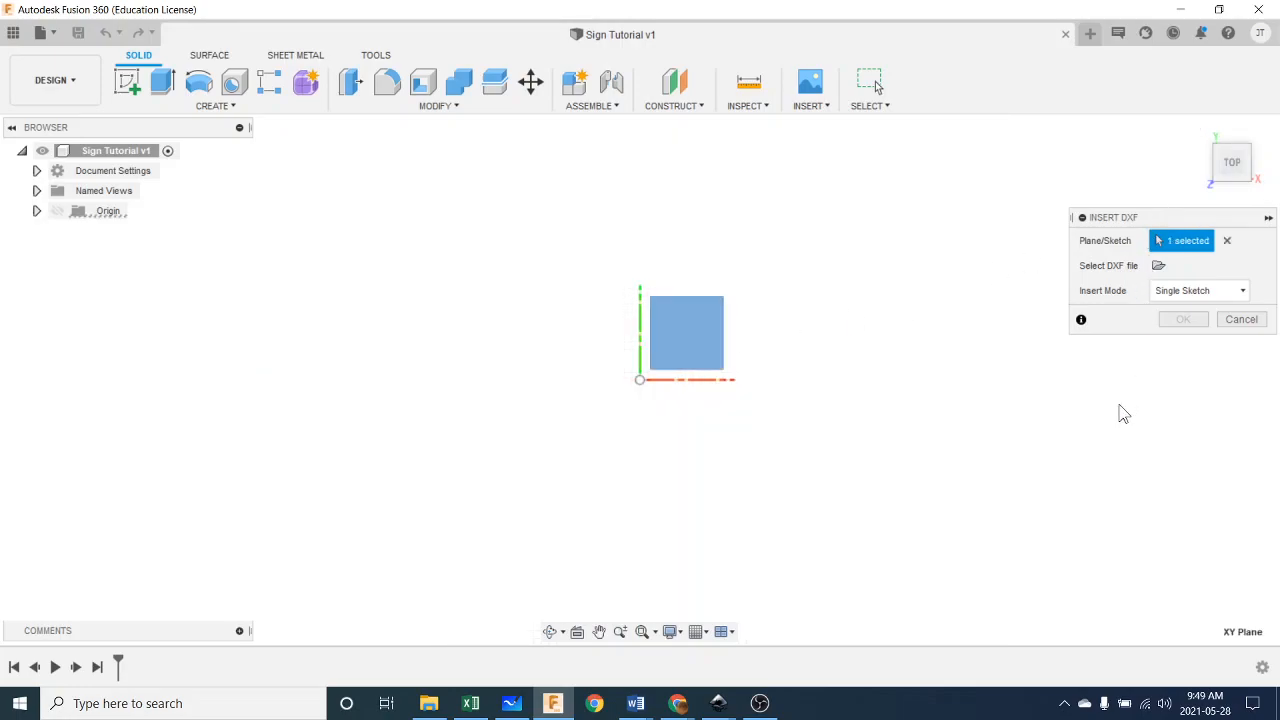
# Step: Load CNC Sign Tutorial.dxf from the Documents folder as the drawing to insert
pyautogui.click(1159, 267)
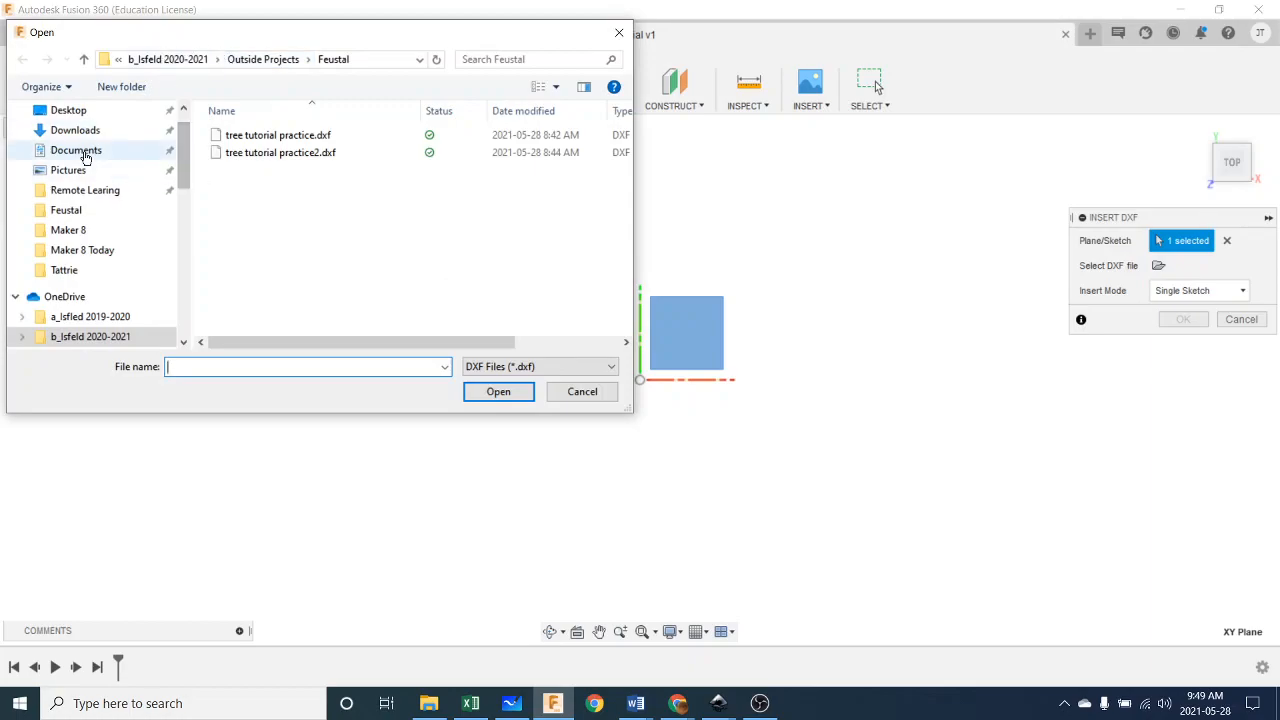
pyautogui.click(80, 152)
pyautogui.scroll(-3, 287, 278)
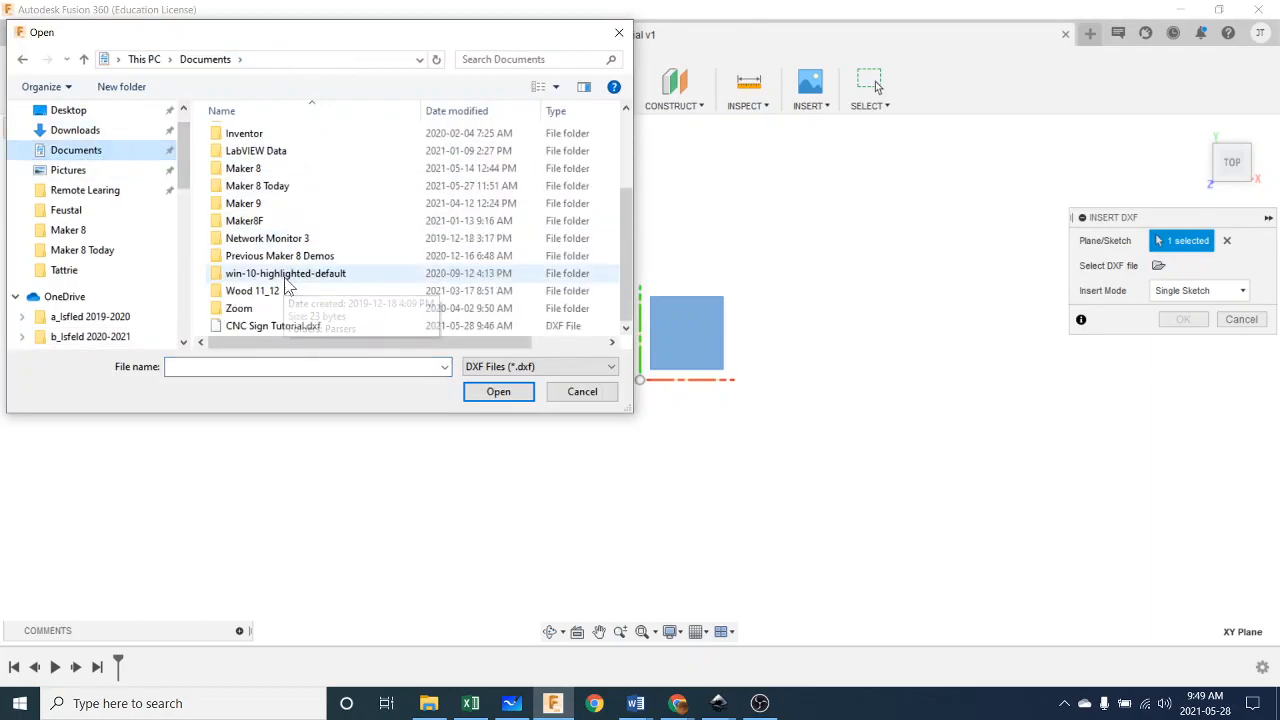
pyautogui.doubleClick(283, 327)
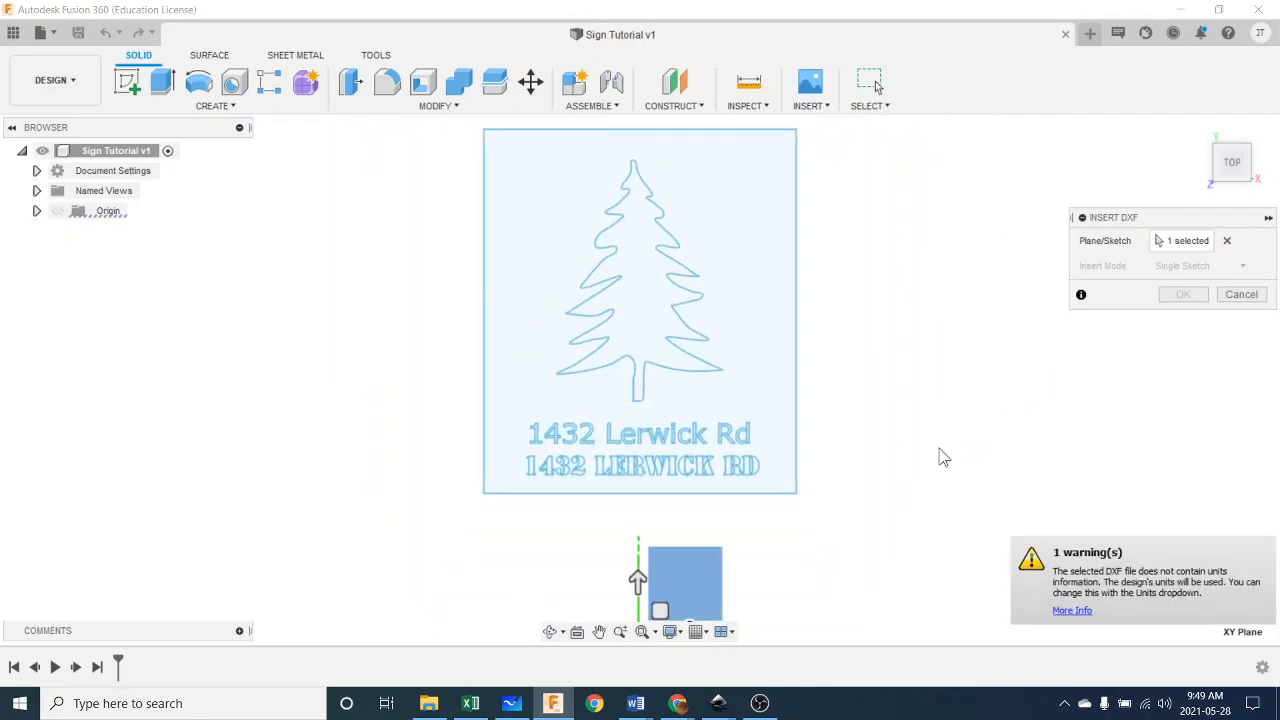
# Step: Insert the sign drawing as a single sketch in inches with X and Y distances of 0.00 in
pyautogui.scroll(3, 943, 458)
pyautogui.scroll(-4, 943, 457)
pyautogui.moveTo(943, 457); pyautogui.dragTo(812, 457, button='middle')
pyautogui.scroll(2, 754, 404)
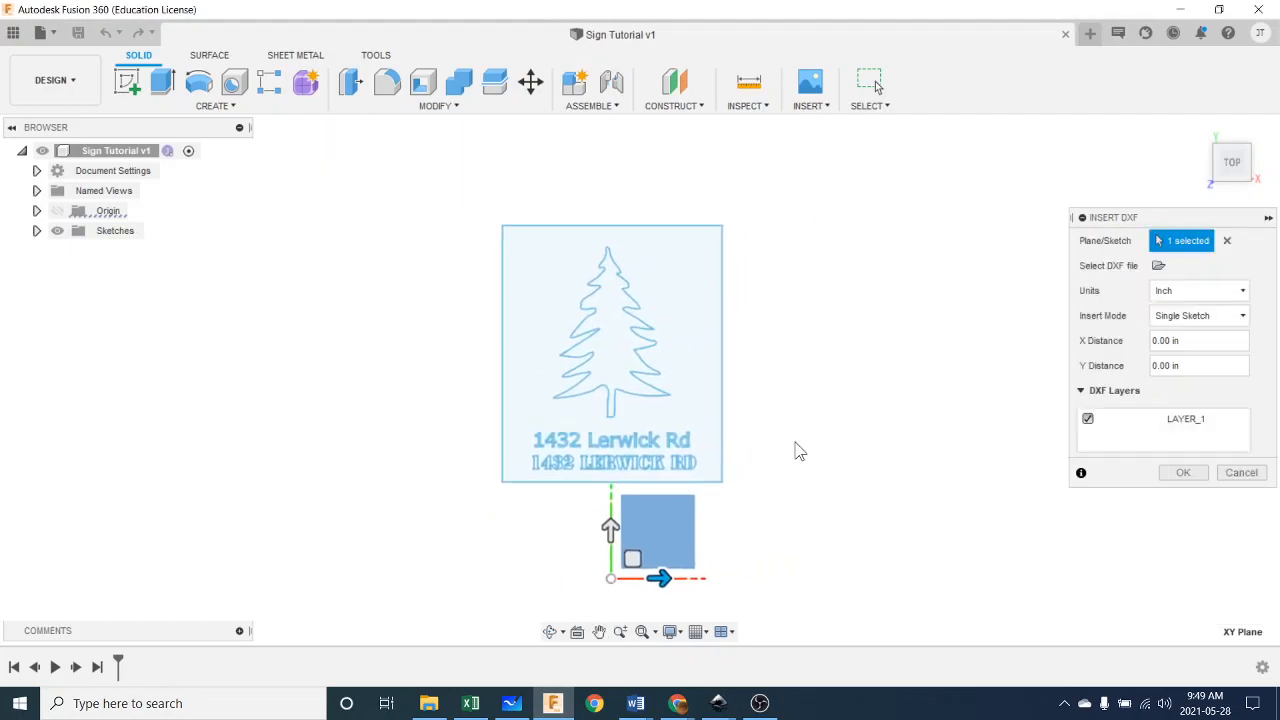
pyautogui.scroll(-3, 752, 403)
pyautogui.scroll(2, 536, 344)
pyautogui.scroll(2, 536, 352)
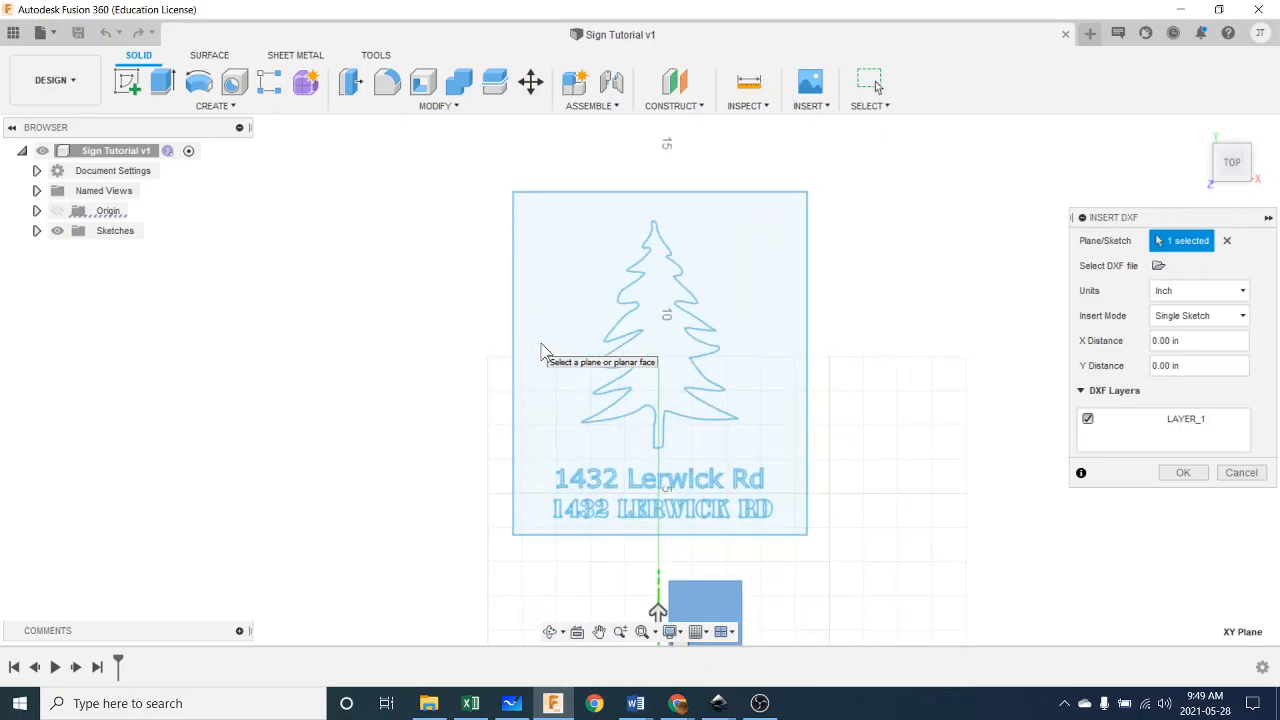
pyautogui.moveTo(923, 394)
pyautogui.mouseDown(button='middle')
pyautogui.moveTo(920, 383)
pyautogui.moveTo(624, 379)
pyautogui.moveTo(926, 363)
pyautogui.moveTo(914, 374)
pyautogui.mouseUp(button='middle')
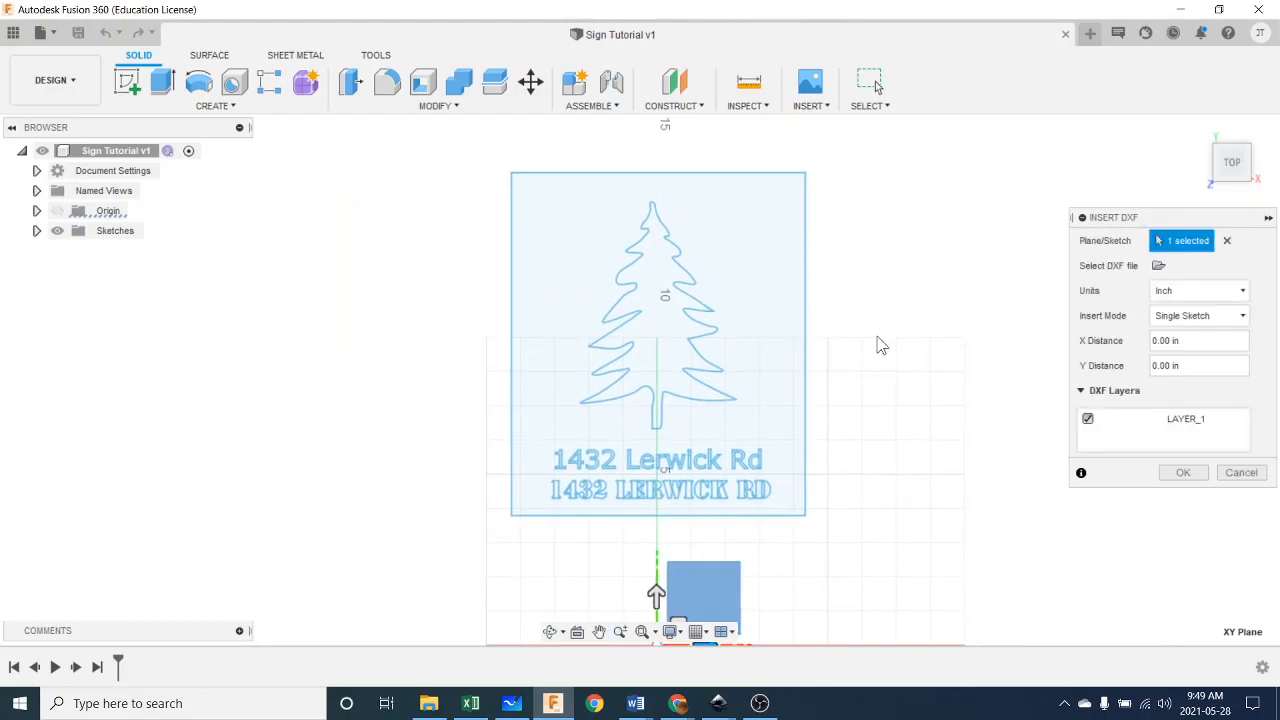
pyautogui.scroll(1, 866, 505)
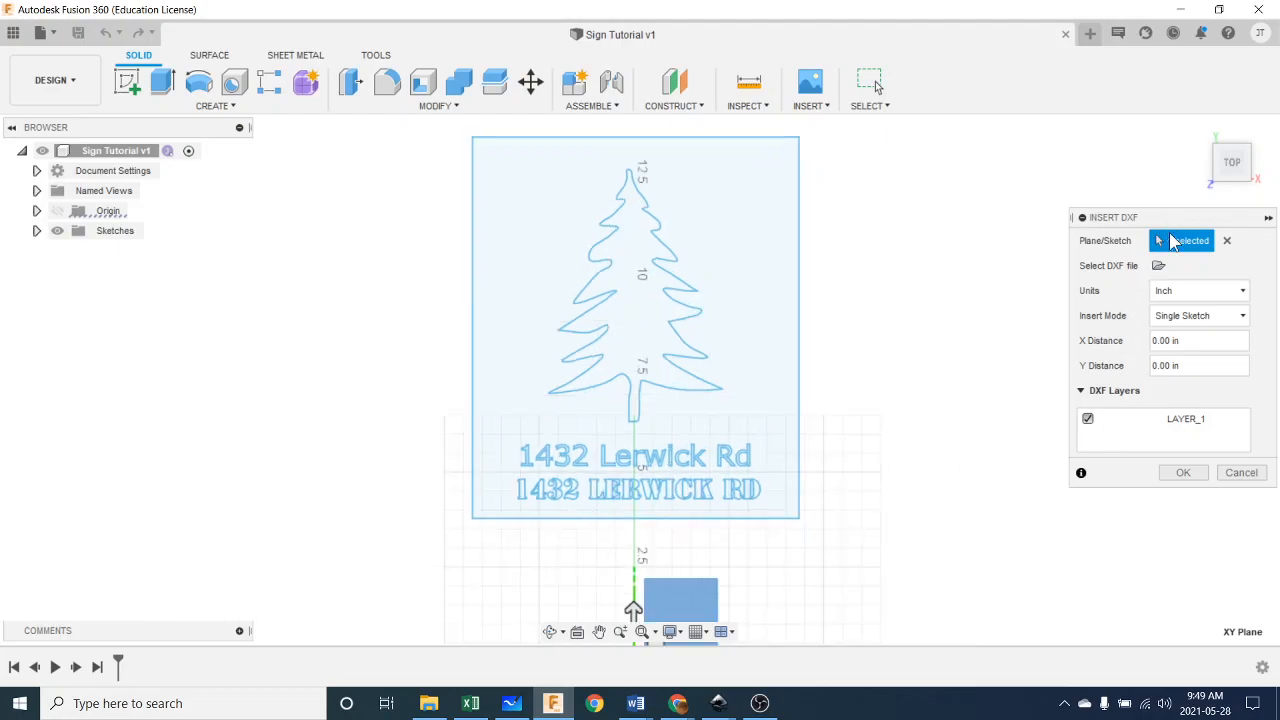
pyautogui.click(1183, 472)
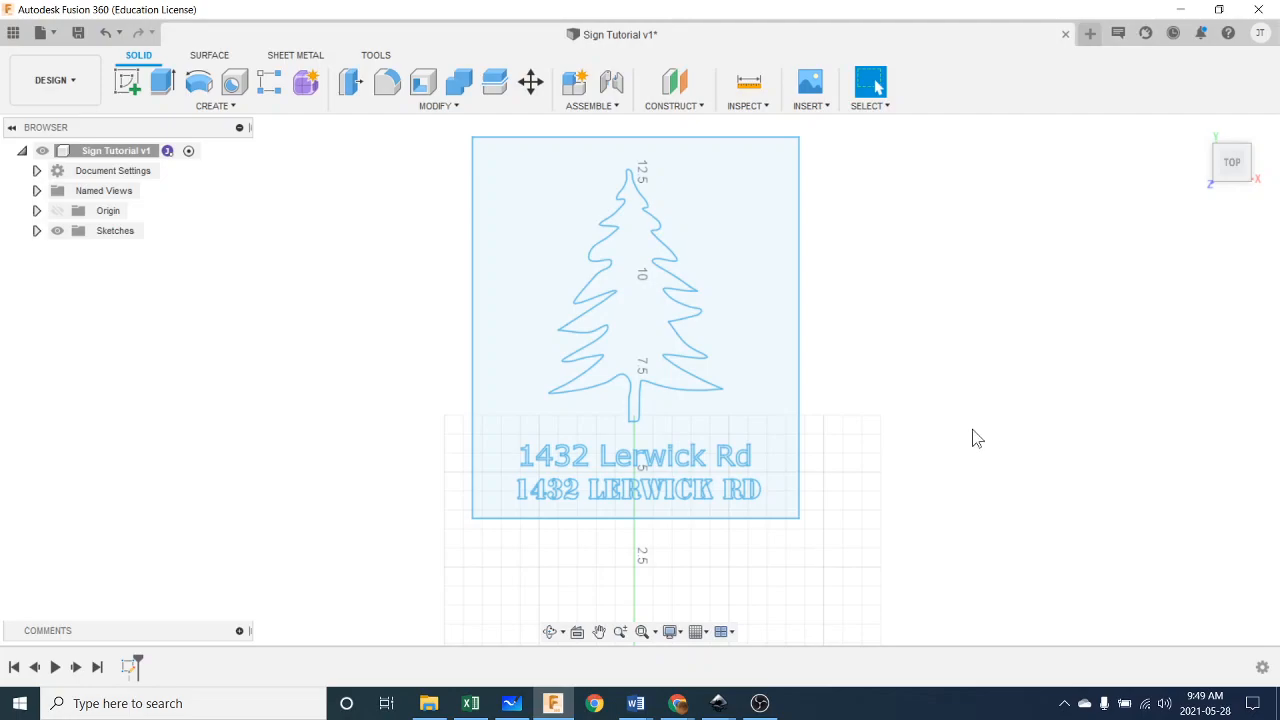
# Step: Extrude the sign's background profile around the tree and lettering by 0.25 in as a new body
pyautogui.click(756, 302)
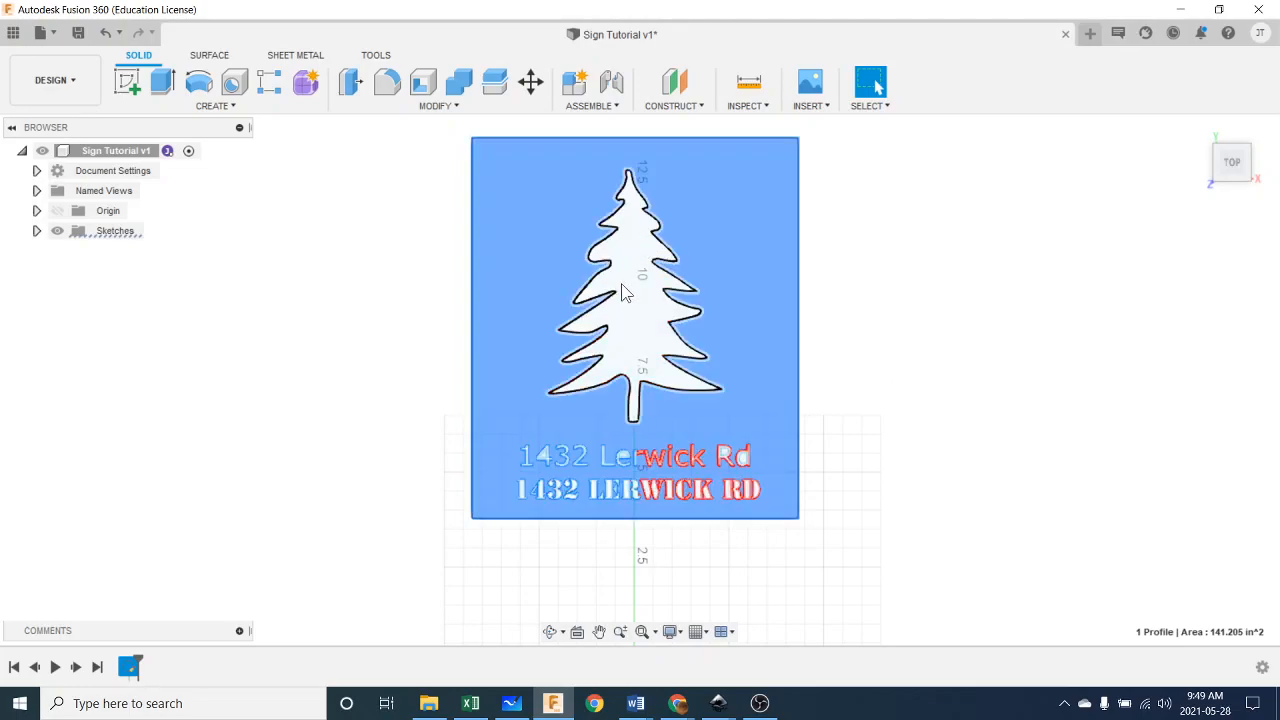
pyautogui.click(631, 286)
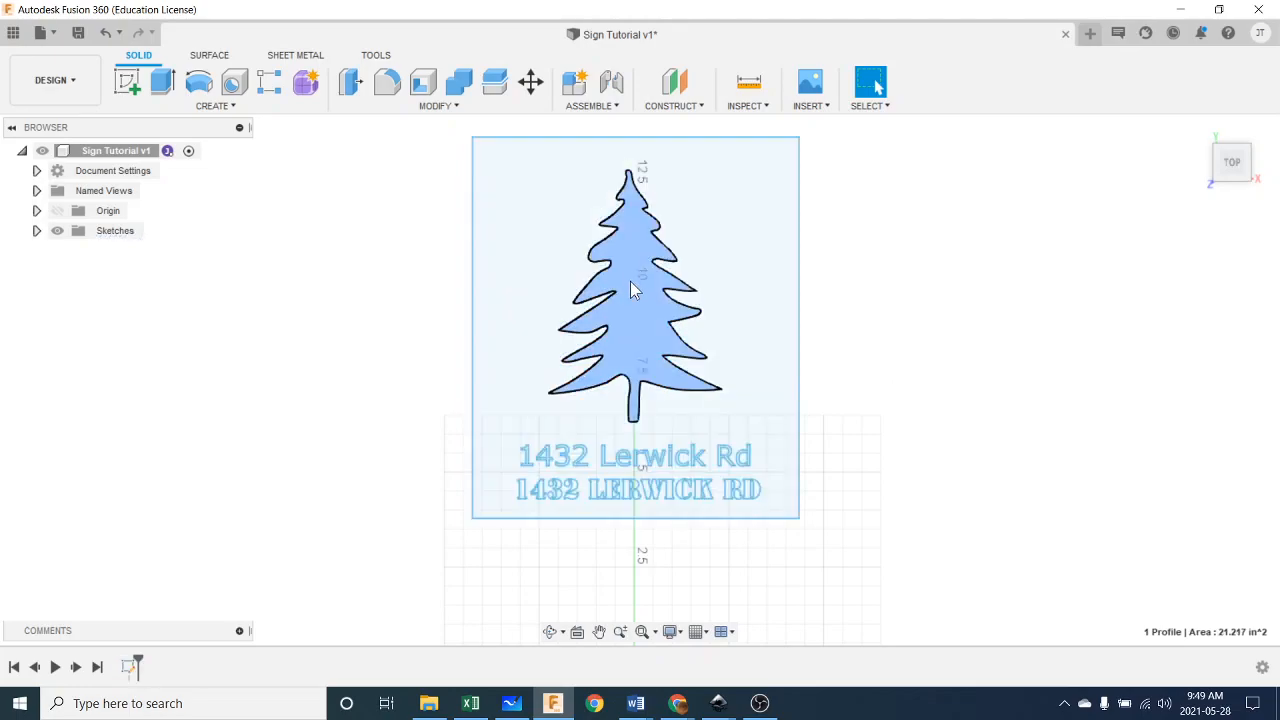
pyautogui.click(722, 228)
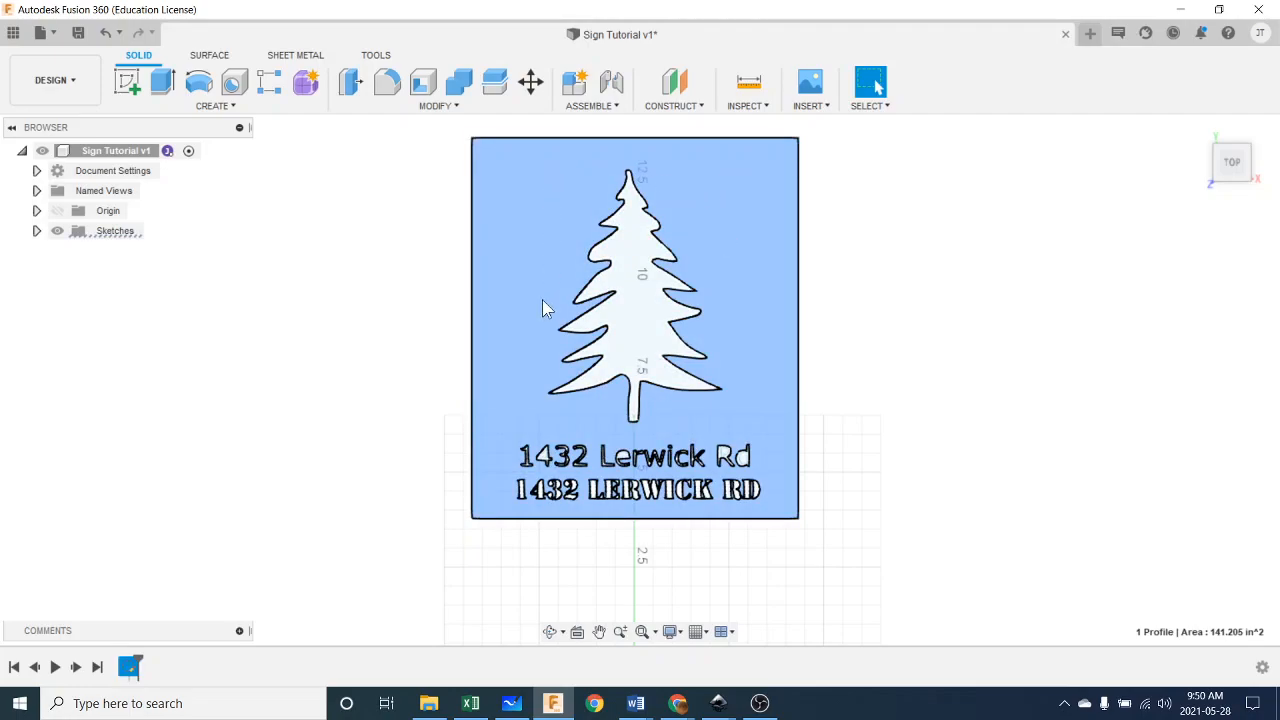
pyautogui.press('e')
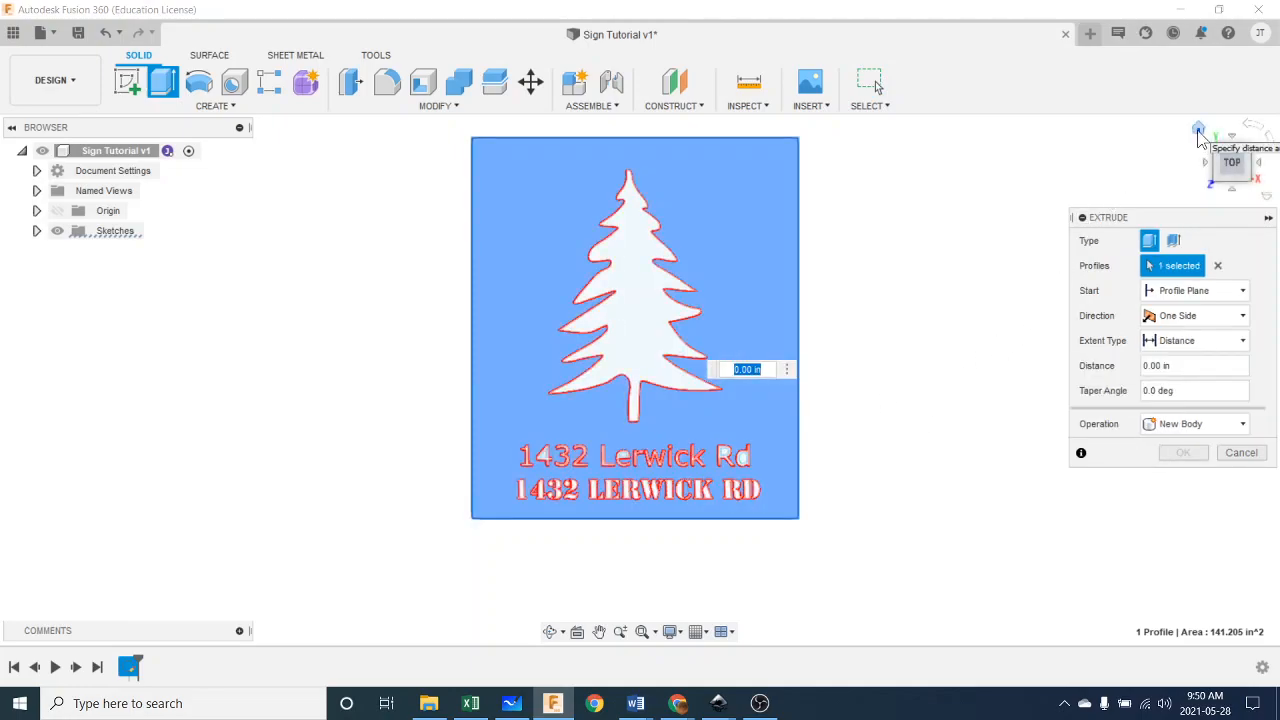
pyautogui.click(1198, 132)
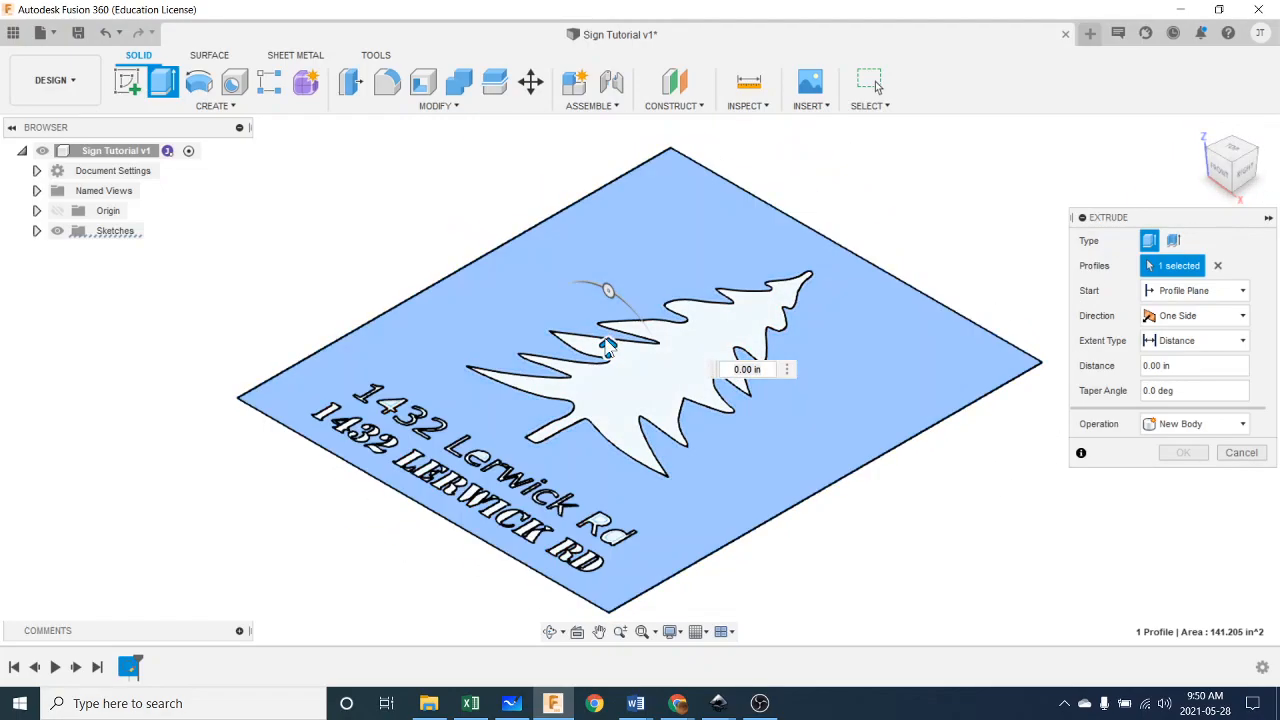
pyautogui.moveTo(608, 343); pyautogui.dragTo(608, 311)
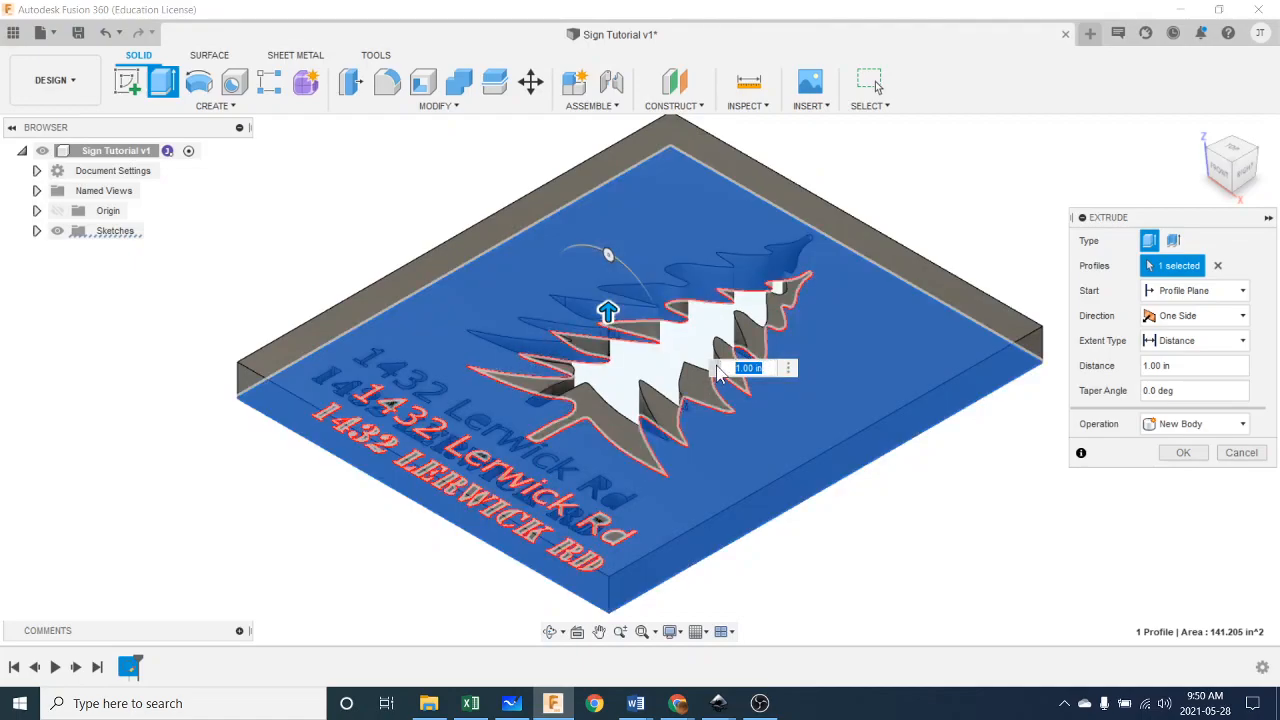
pyautogui.press('BackSpace')
pyautogui.write('.25')
pyautogui.press('Return')
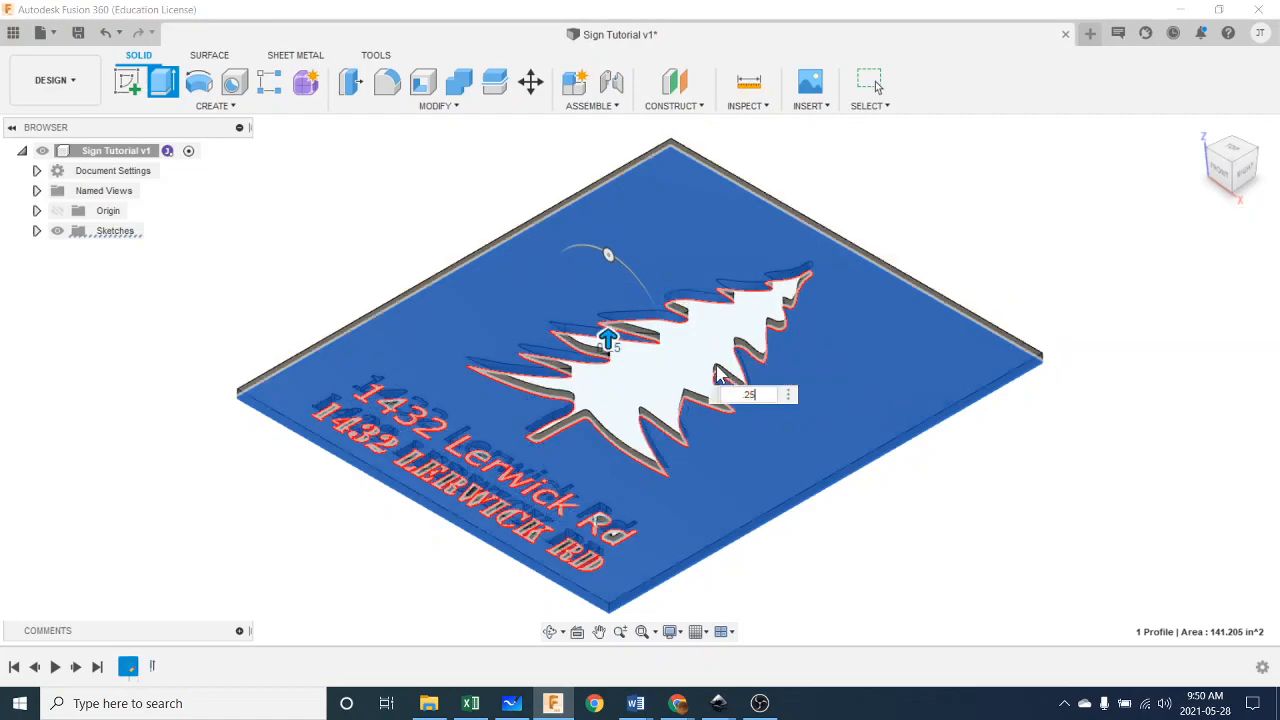
# Step: Compare the enclosed centres of the letters and digits in the plain and stencil address lines from above
pyautogui.keyDown('shift'); pyautogui.moveTo(700, 403); pyautogui.dragTo(1000, 310, button='middle'); pyautogui.keyUp('shift')
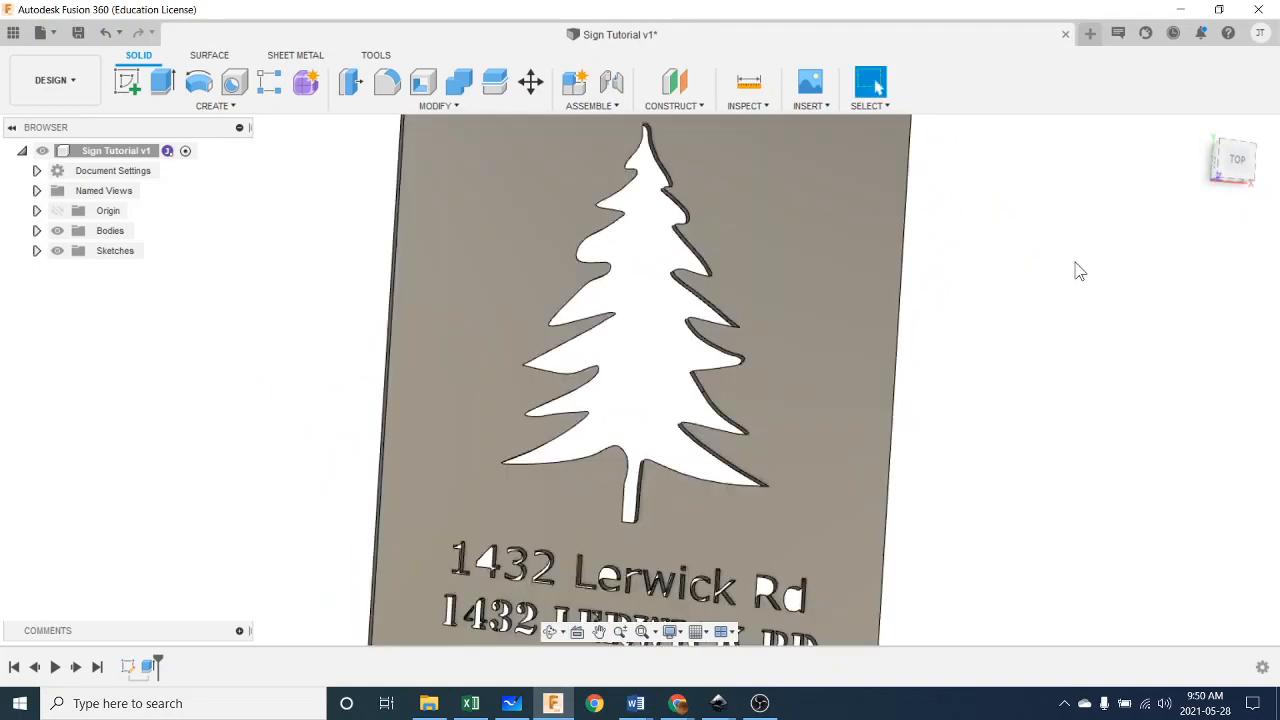
pyautogui.click(1238, 160)
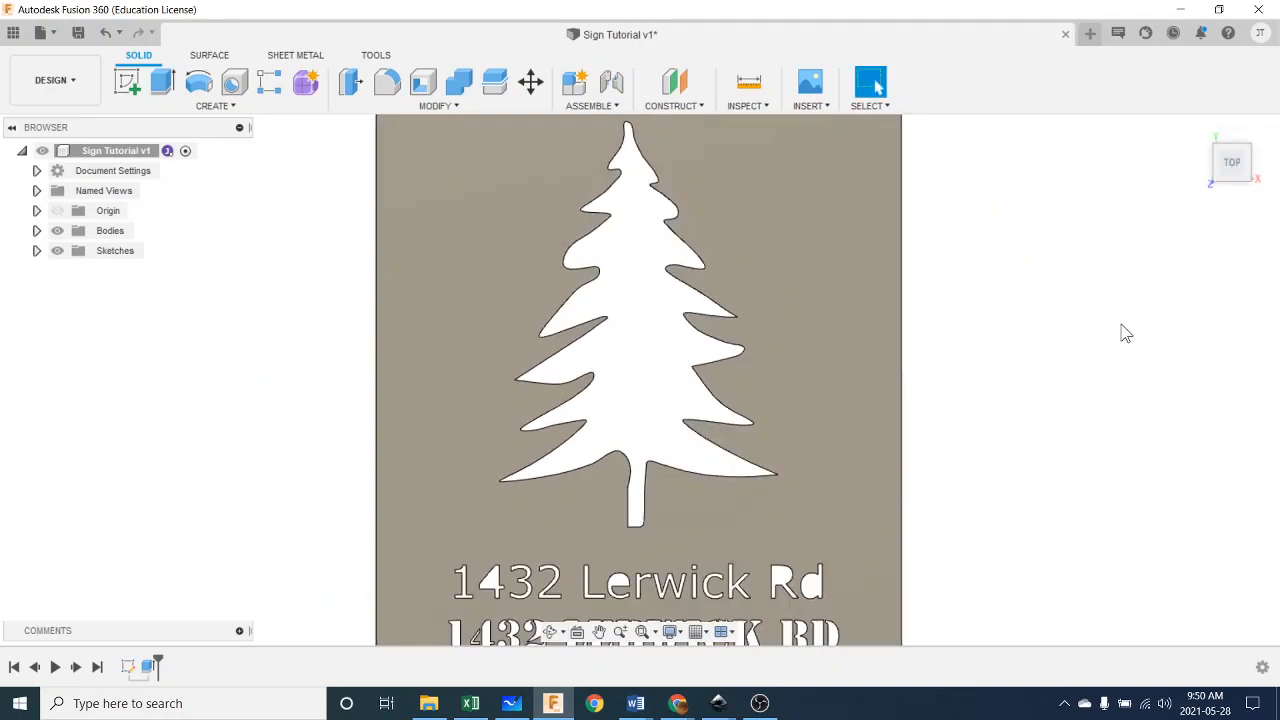
pyautogui.scroll(6, 1015, 433)
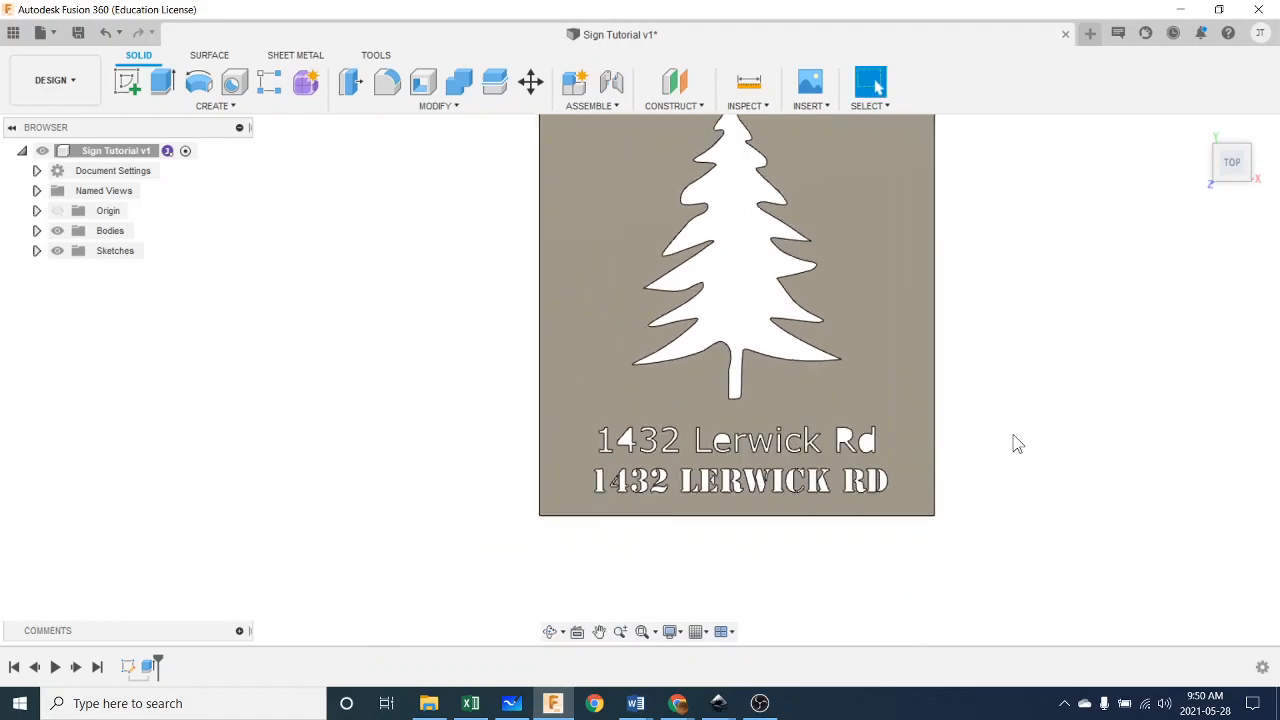
pyautogui.moveTo(952, 477); pyautogui.dragTo(1131, 440, button='middle')
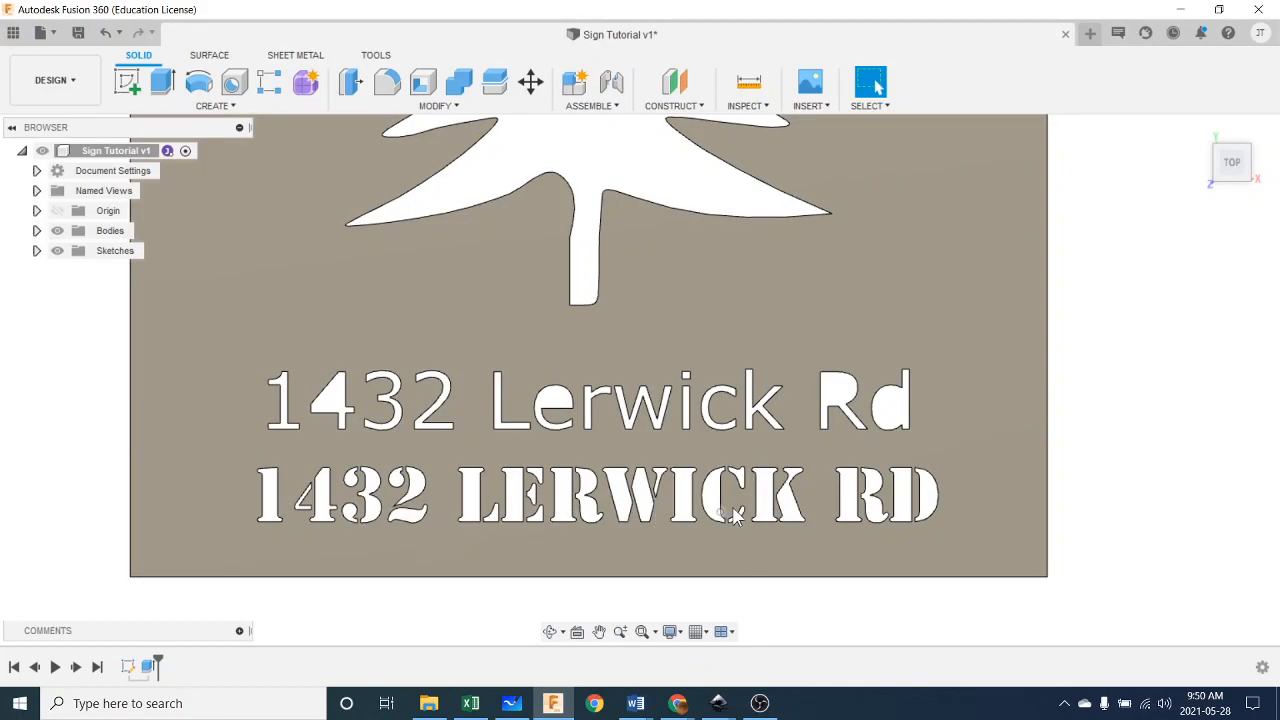
pyautogui.scroll(-1, 470, 545)
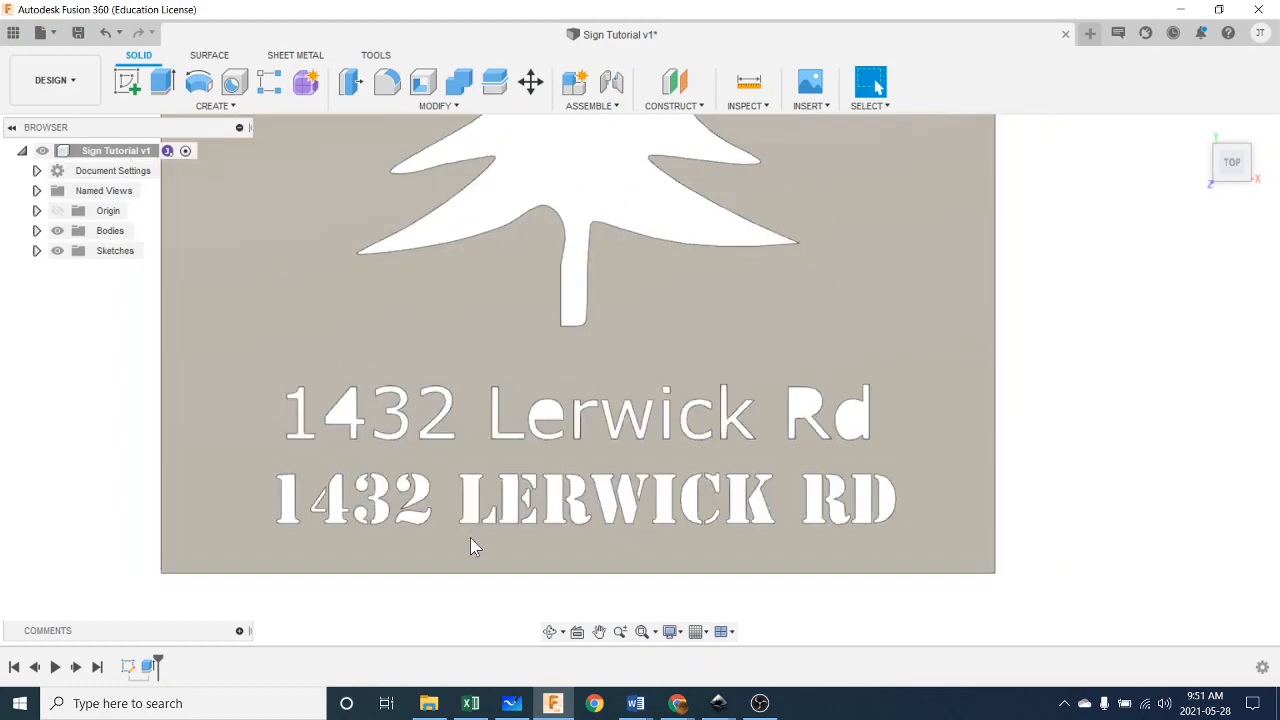
pyautogui.scroll(10, 410, 544)
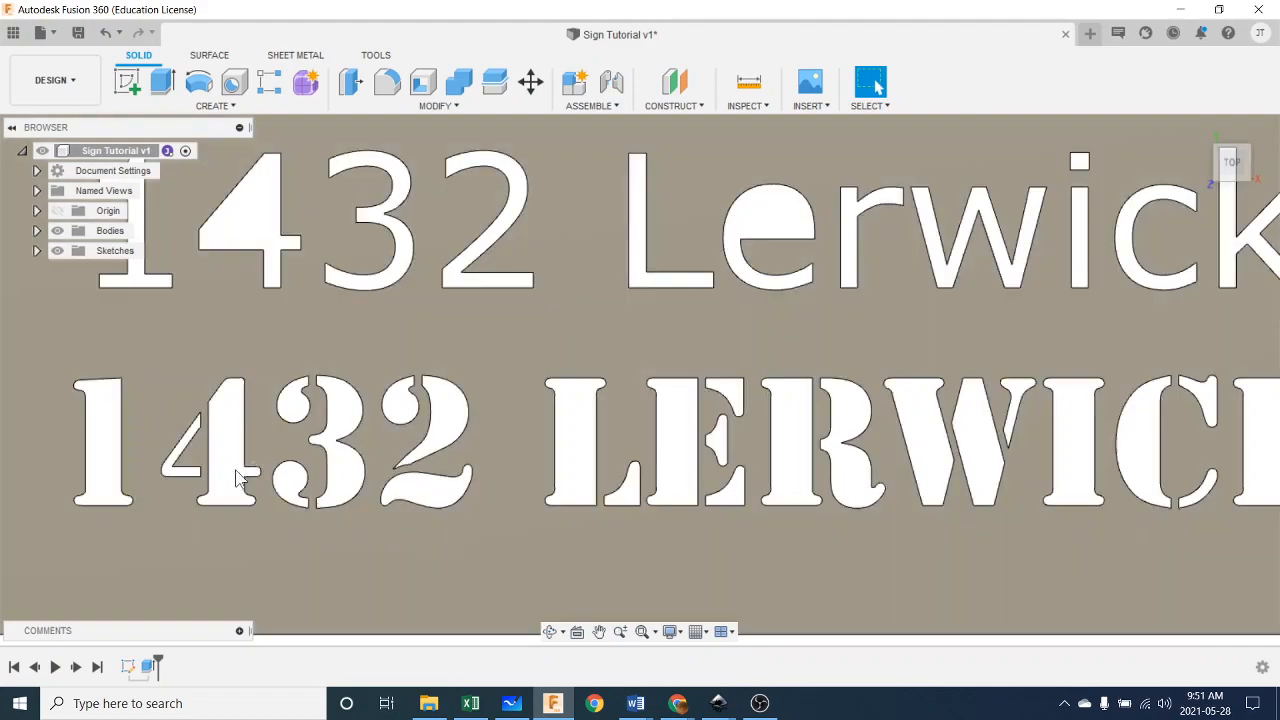
pyautogui.scroll(1, 378, 492)
pyautogui.scroll(-3, 378, 492)
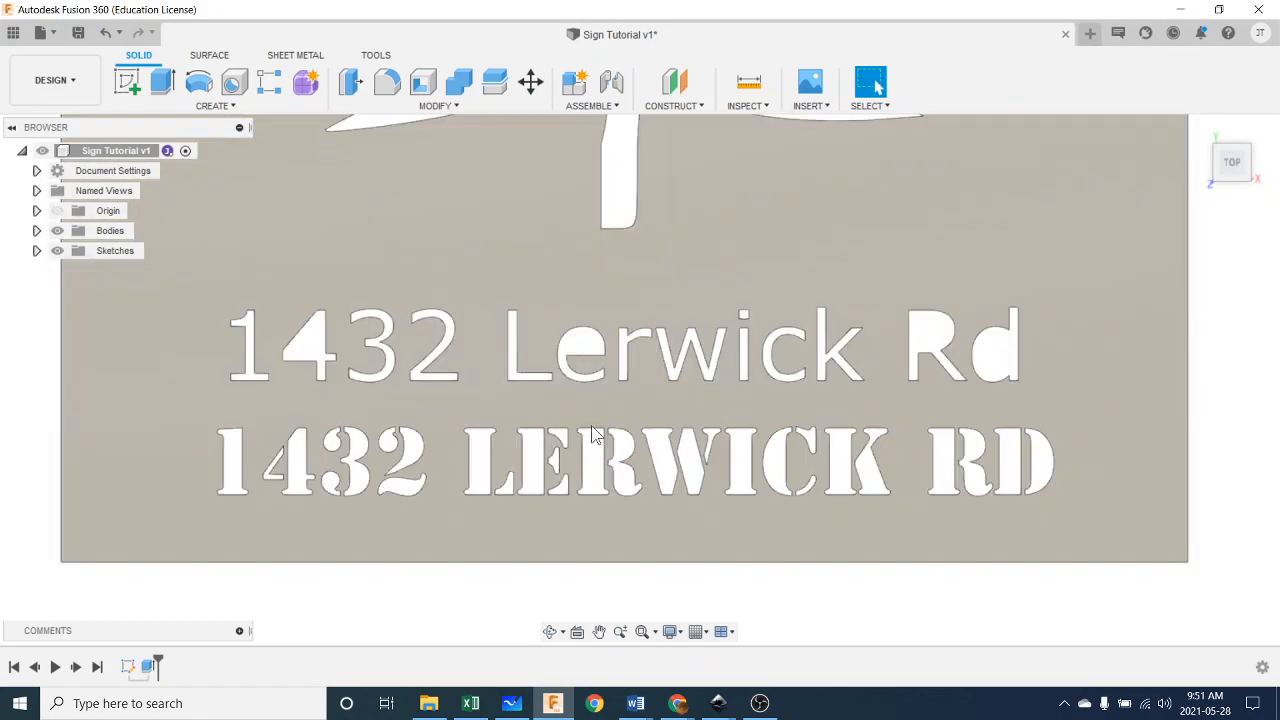
pyautogui.scroll(-1, 360, 440)
pyautogui.scroll(3, 350, 440)
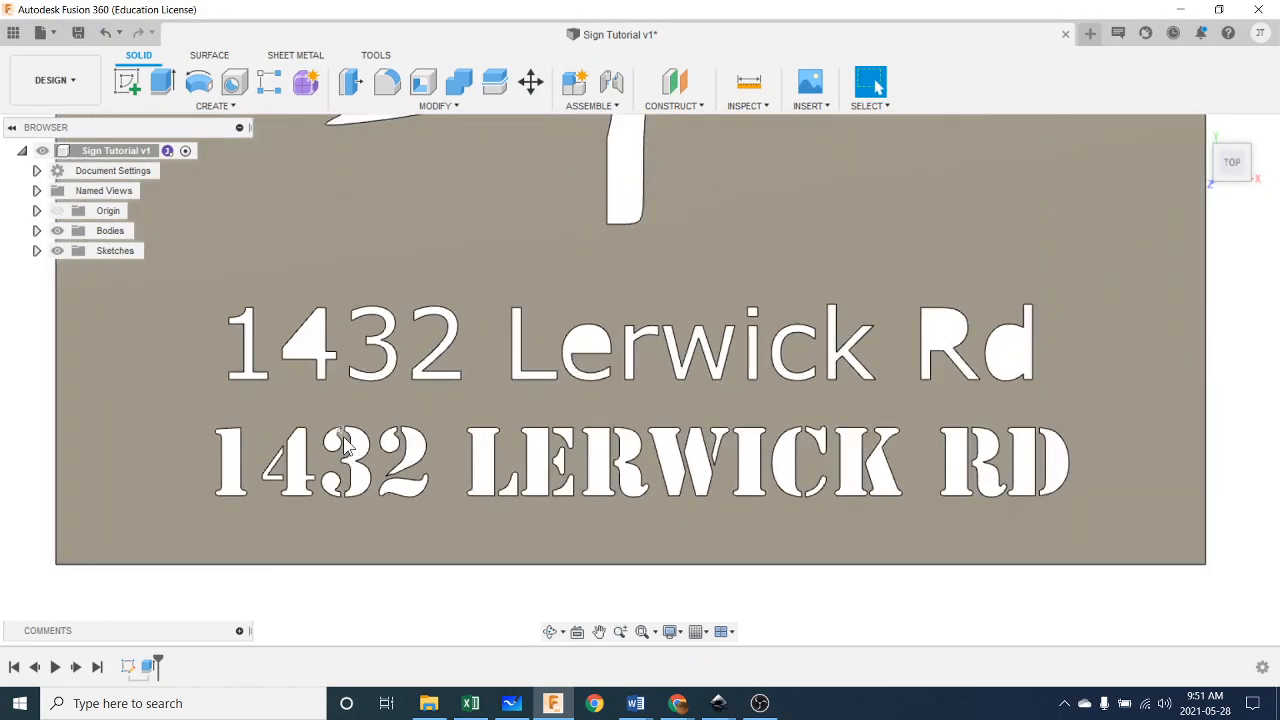
pyautogui.scroll(3, 343, 440)
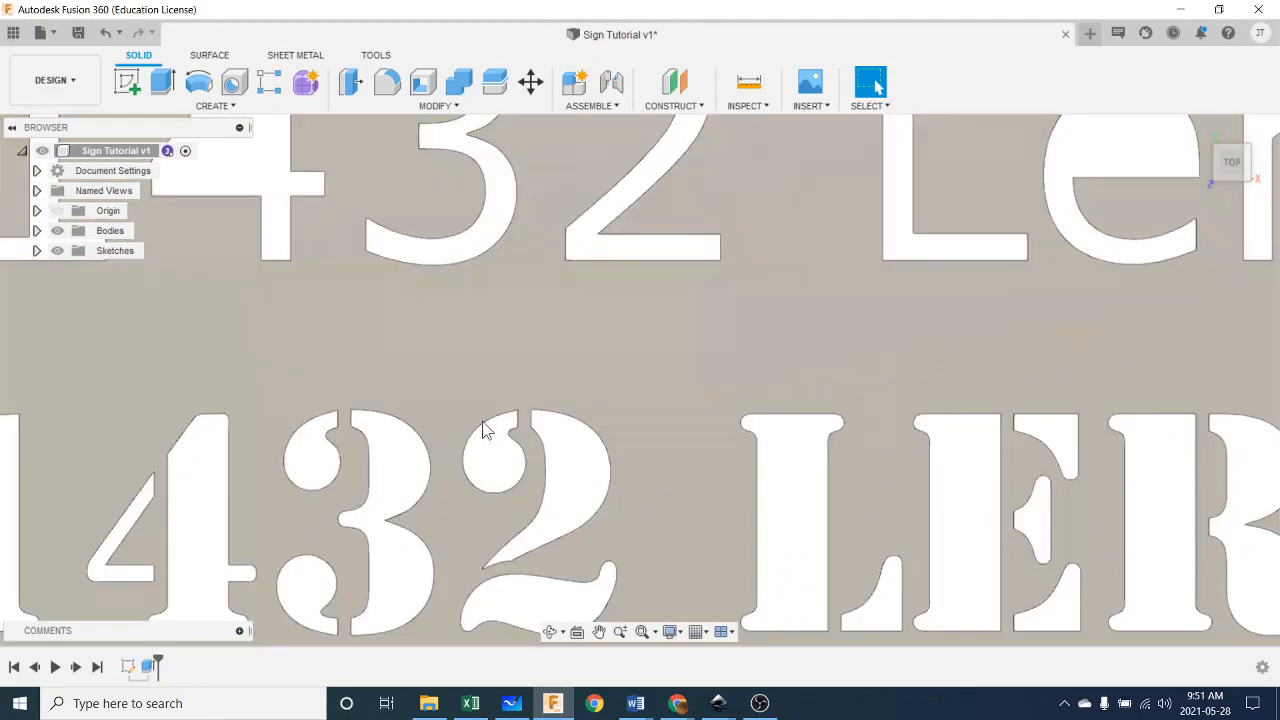
pyautogui.scroll(-5, 520, 425)
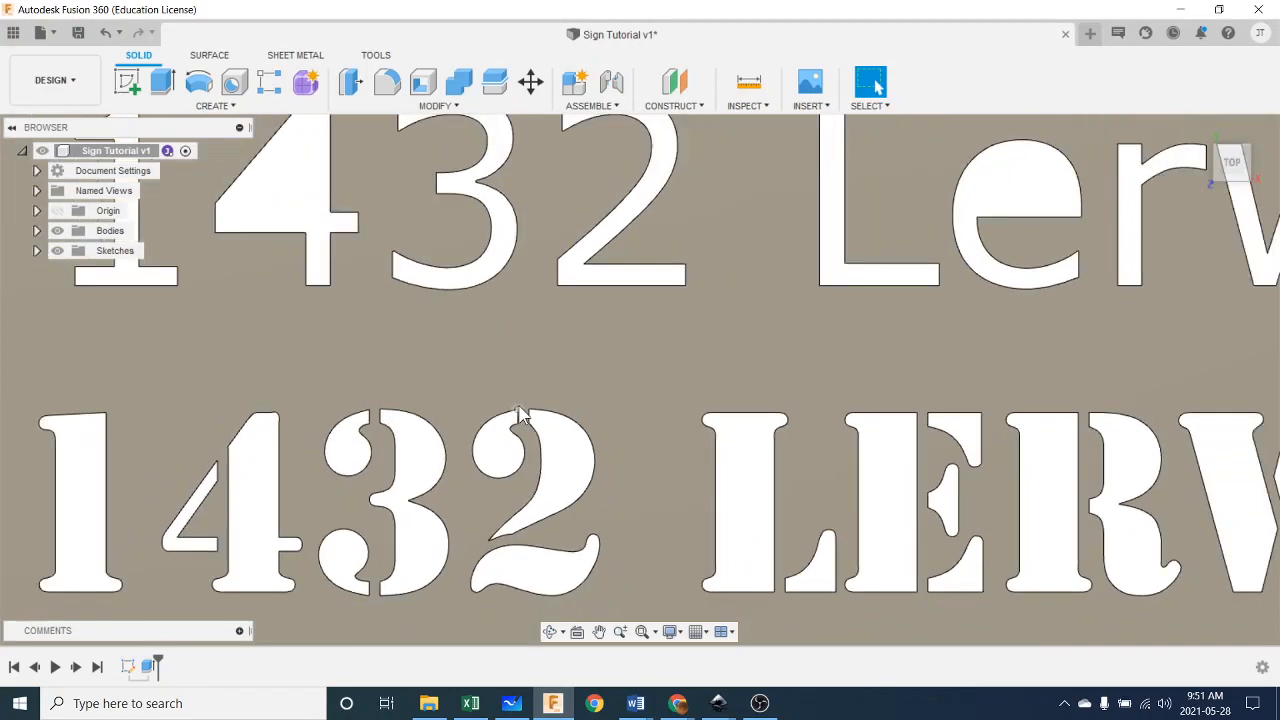
pyautogui.scroll(-2, 520, 415)
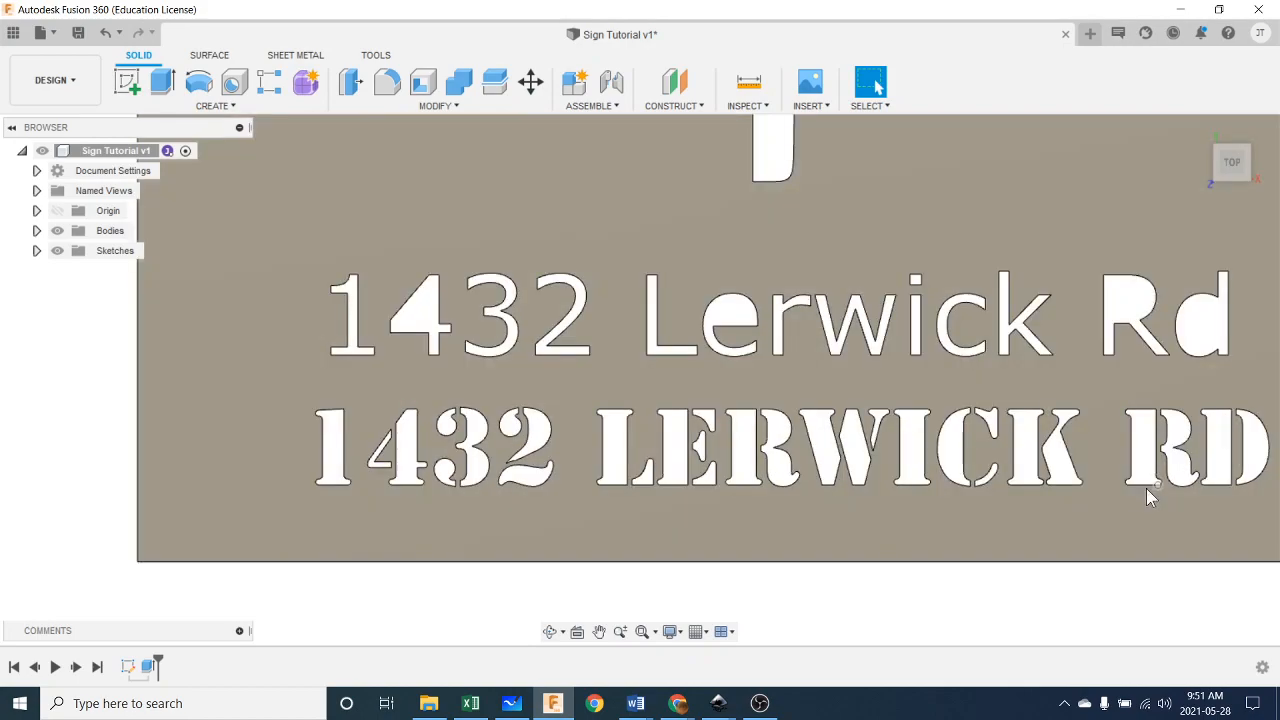
pyautogui.scroll(2, 1075, 510)
pyautogui.scroll(-5, 1075, 510)
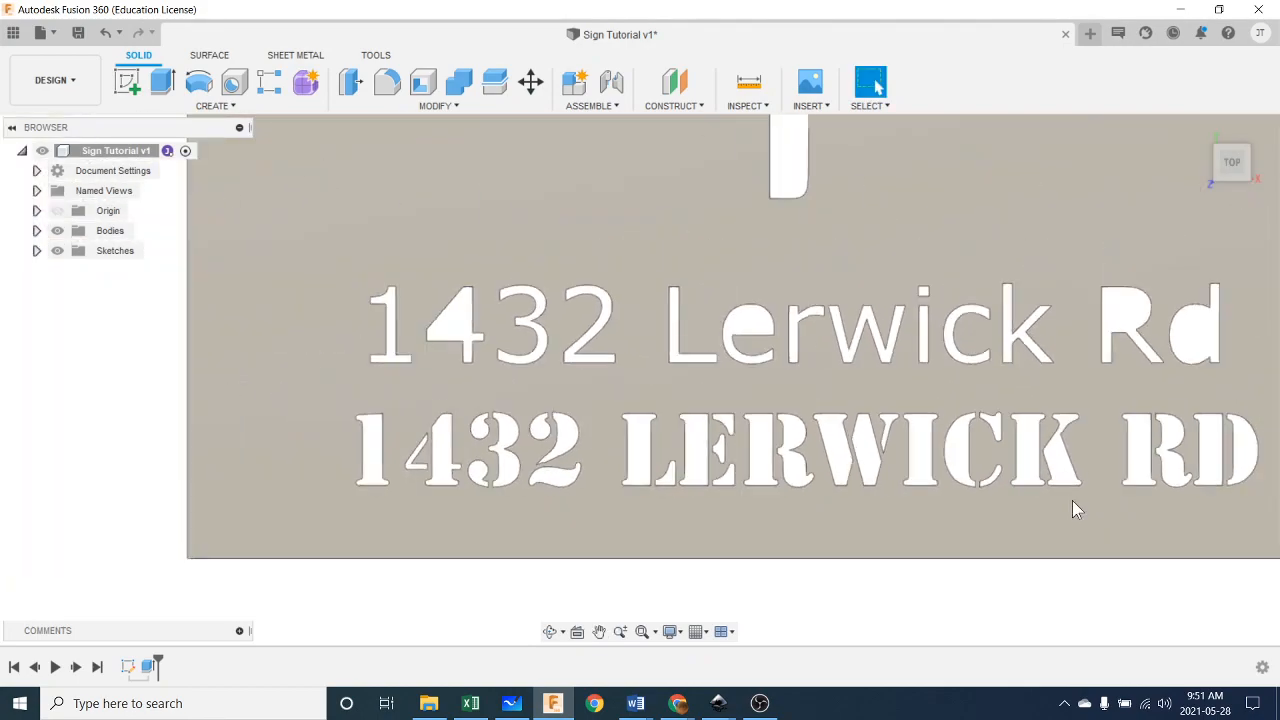
# Step: Examine the whole extruded sign from above and at an angle, ending in the home view
pyautogui.scroll(-2, 1073, 498)
pyautogui.moveTo(1073, 482); pyautogui.dragTo(788, 546, button='middle')
pyautogui.scroll(-2, 914, 467)
pyautogui.scroll(-1, 933, 465)
pyautogui.moveTo(975, 437); pyautogui.dragTo(920, 455, button='middle')
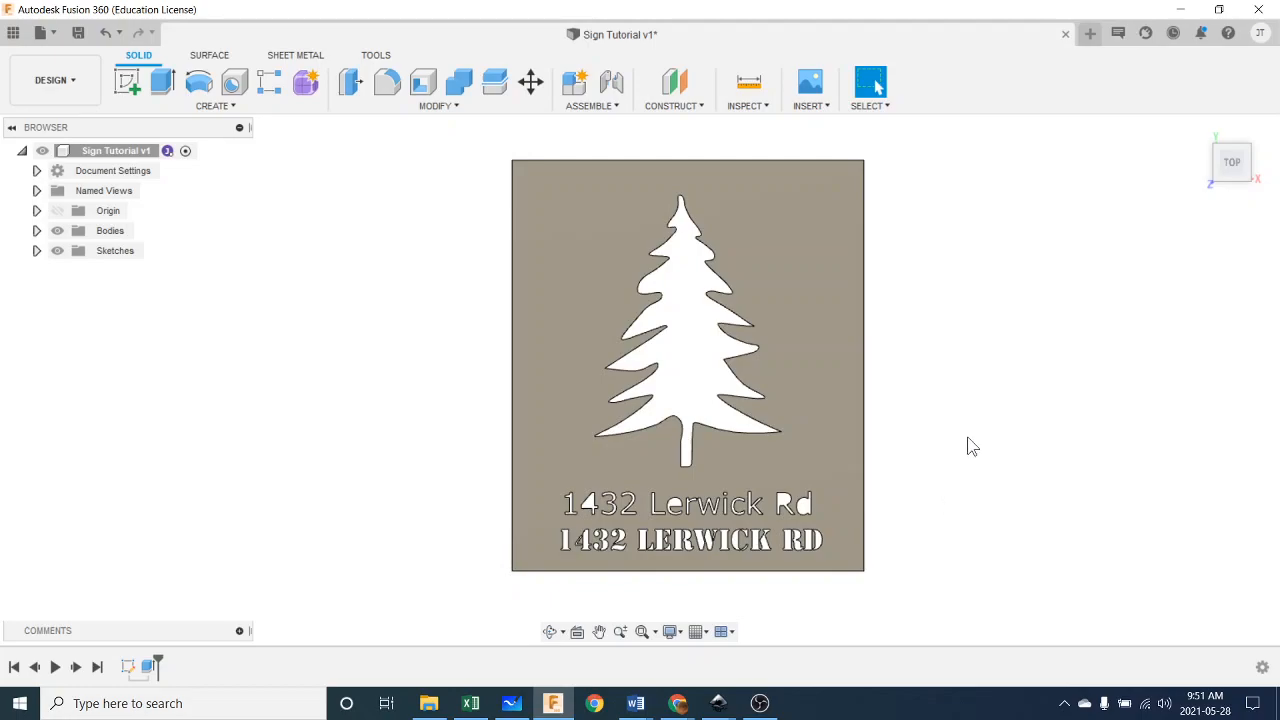
pyautogui.keyDown('shift'); pyautogui.moveTo(971, 434); pyautogui.dragTo(1151, 189, button='middle'); pyautogui.keyUp('shift')
pyautogui.press('Escape')
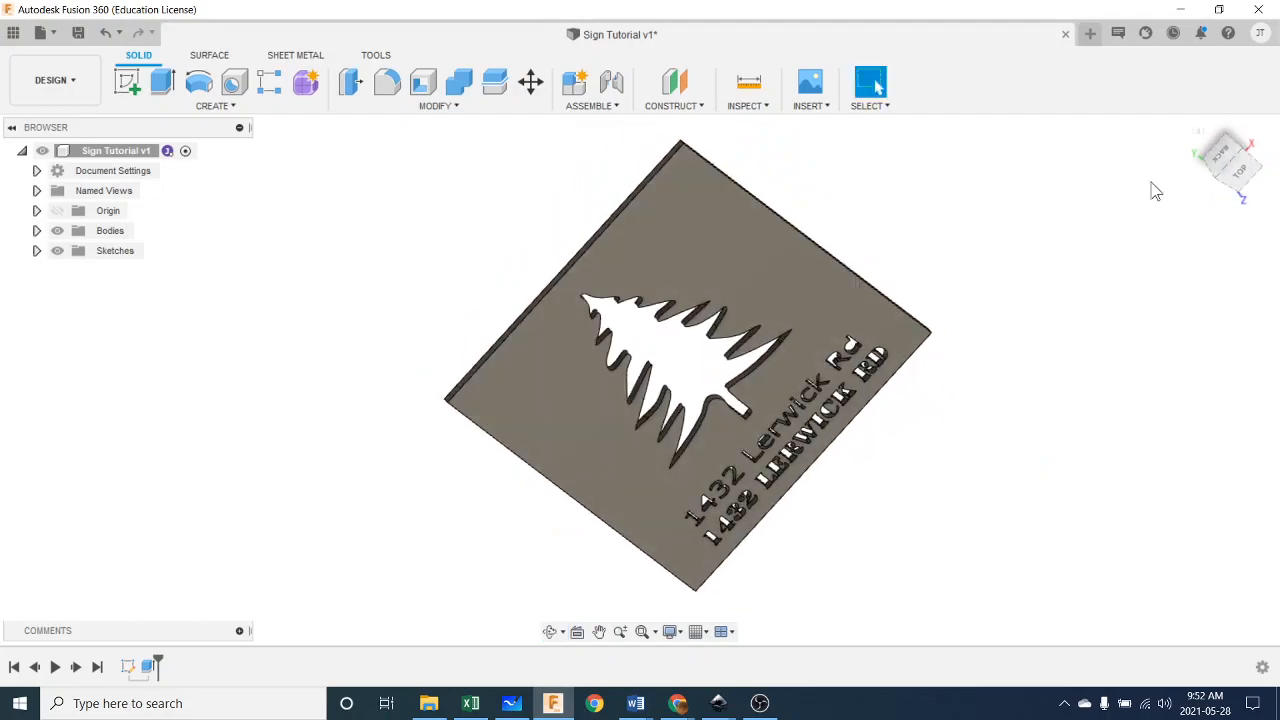
pyautogui.click(1203, 132)
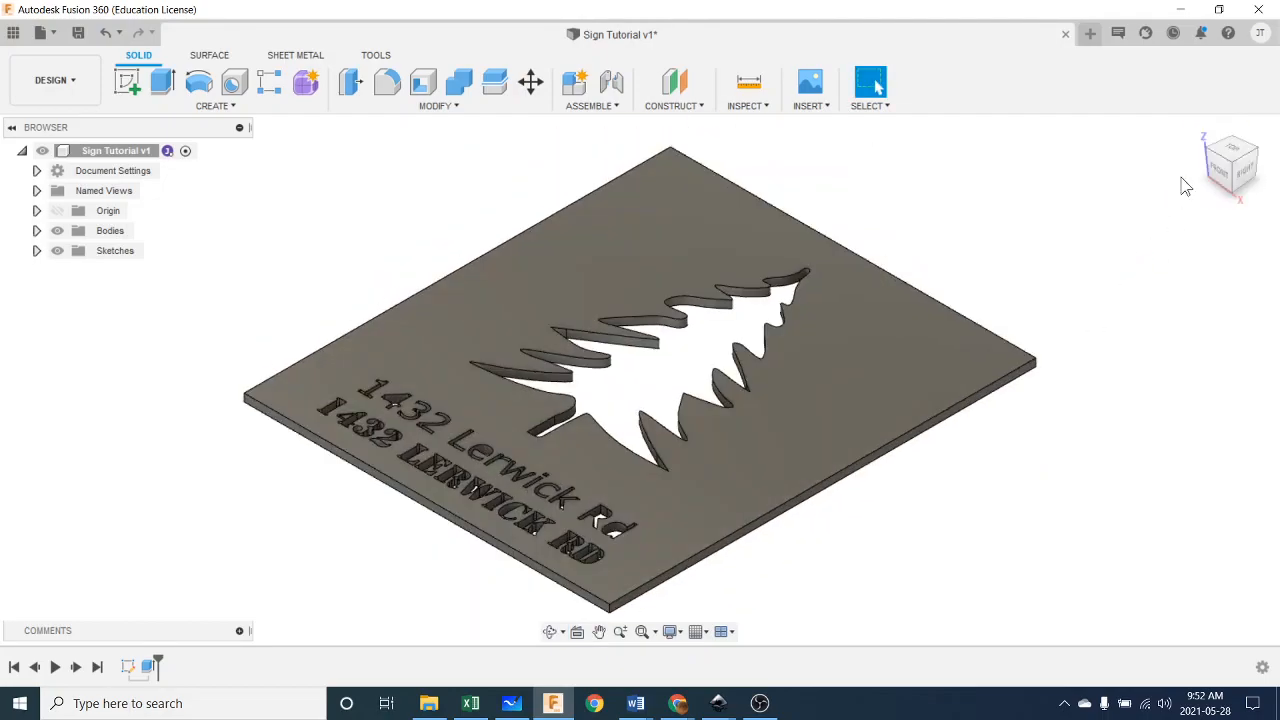
# Step: Examine the finished sign upright from the top view, tilted at an angle, and close up around the two address lines
pyautogui.click(1233, 150)
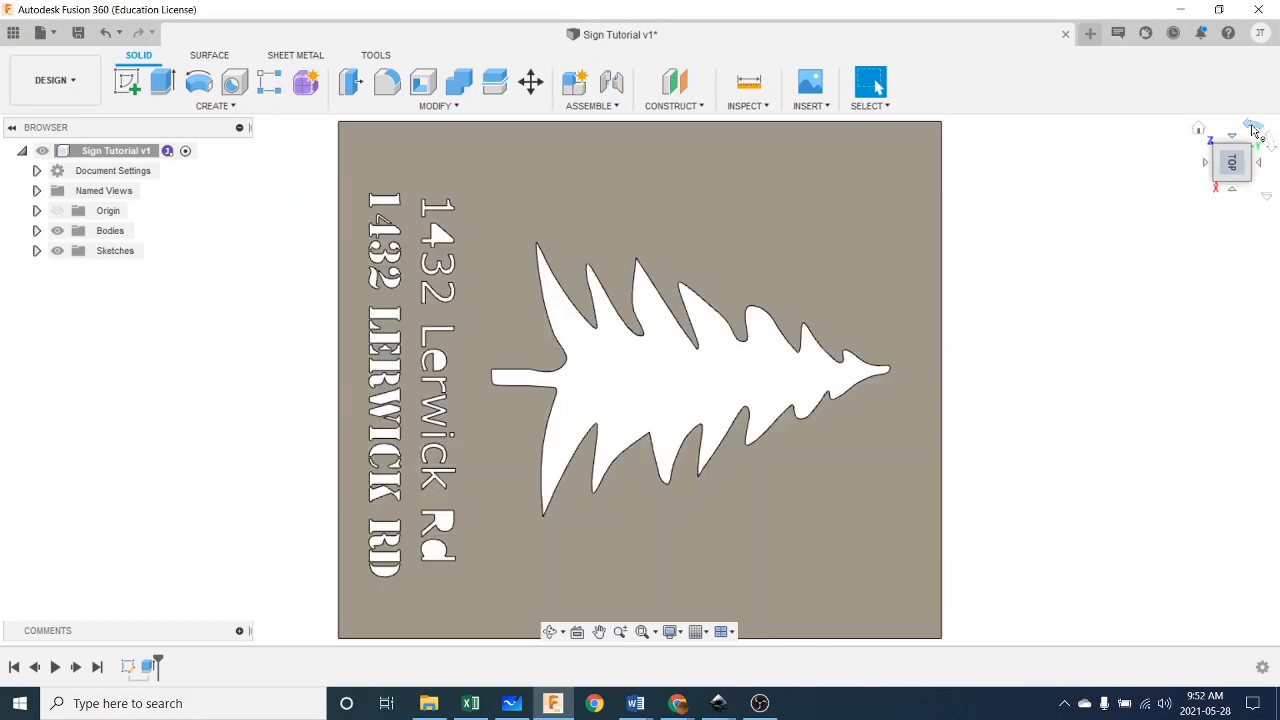
pyautogui.click(1254, 130)
pyautogui.click(1254, 130)
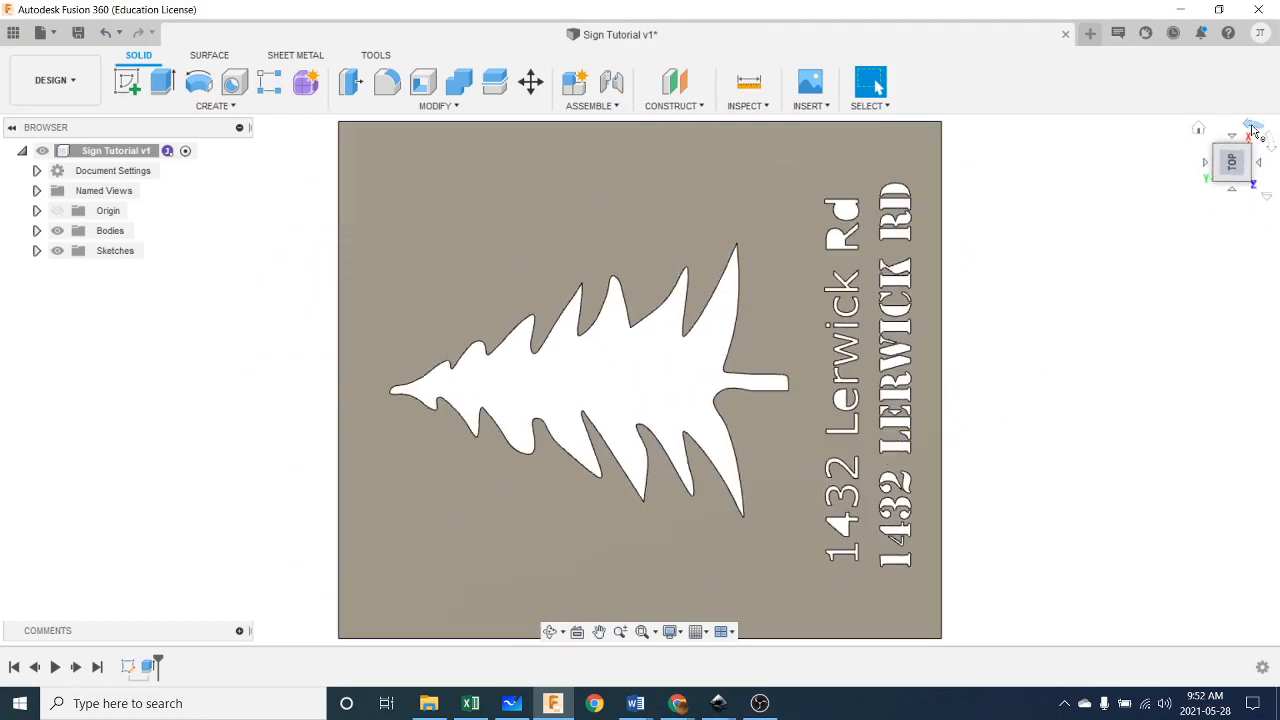
pyautogui.click(1270, 146)
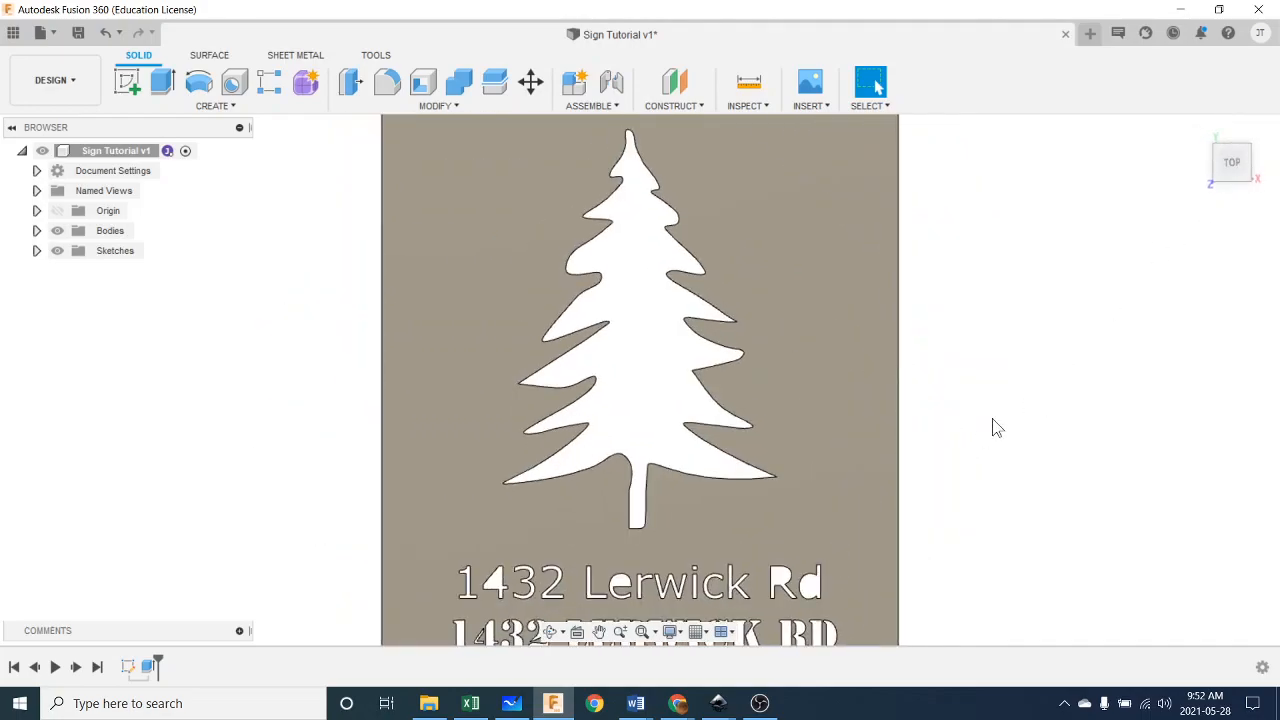
pyautogui.scroll(-3, 1000, 425)
pyautogui.keyDown('shift'); pyautogui.moveTo(980, 432); pyautogui.dragTo(1024, 404, button='middle'); pyautogui.keyUp('shift')
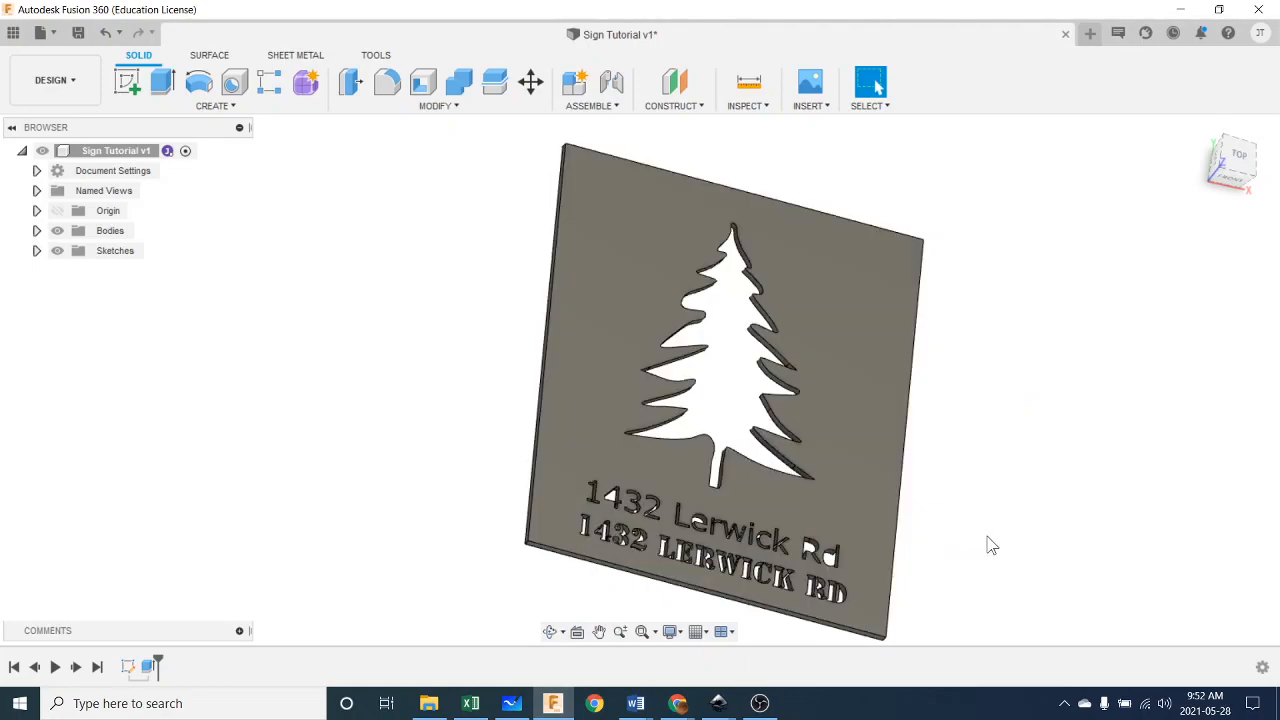
pyautogui.moveTo(988, 545); pyautogui.dragTo(929, 485, button='middle')
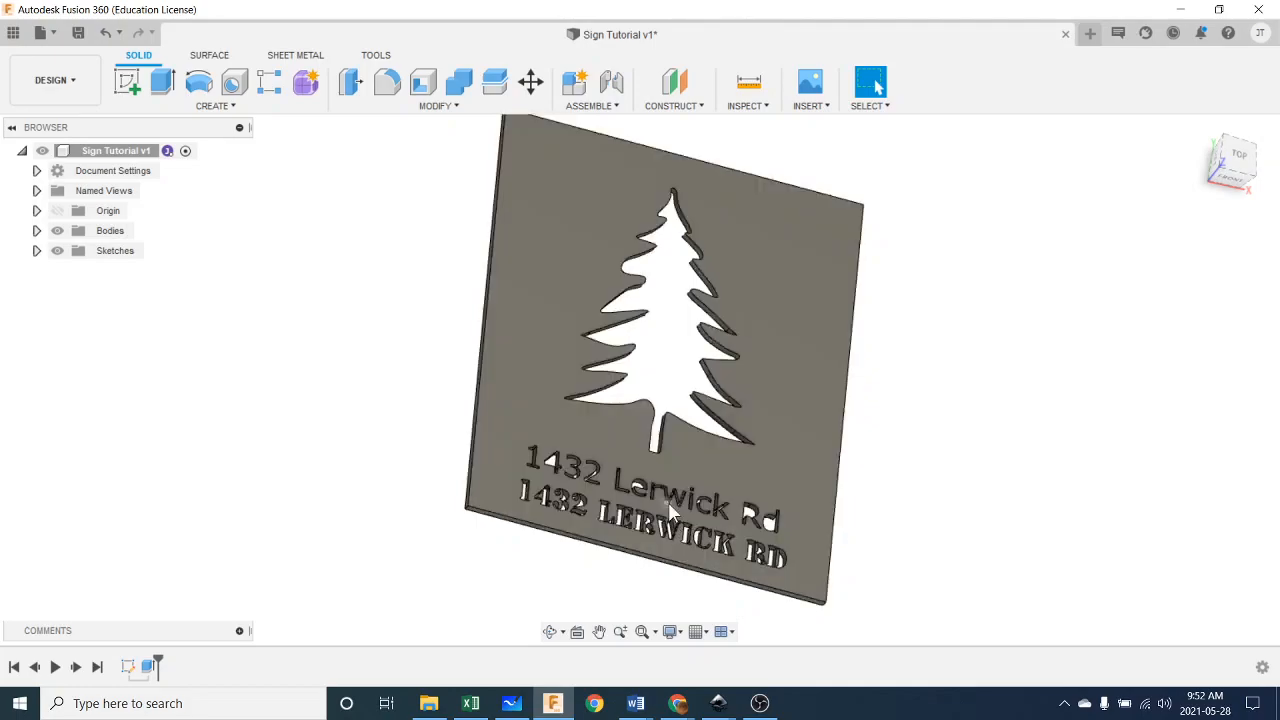
pyautogui.scroll(5, 668, 501)
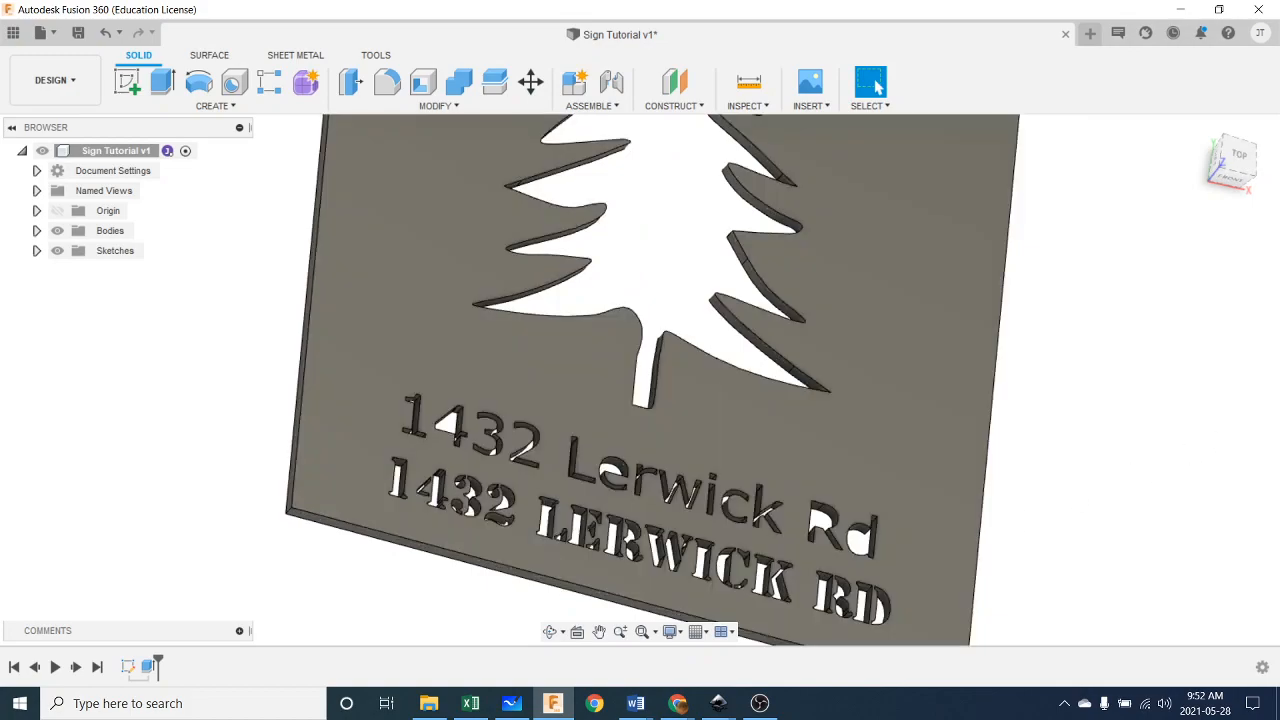